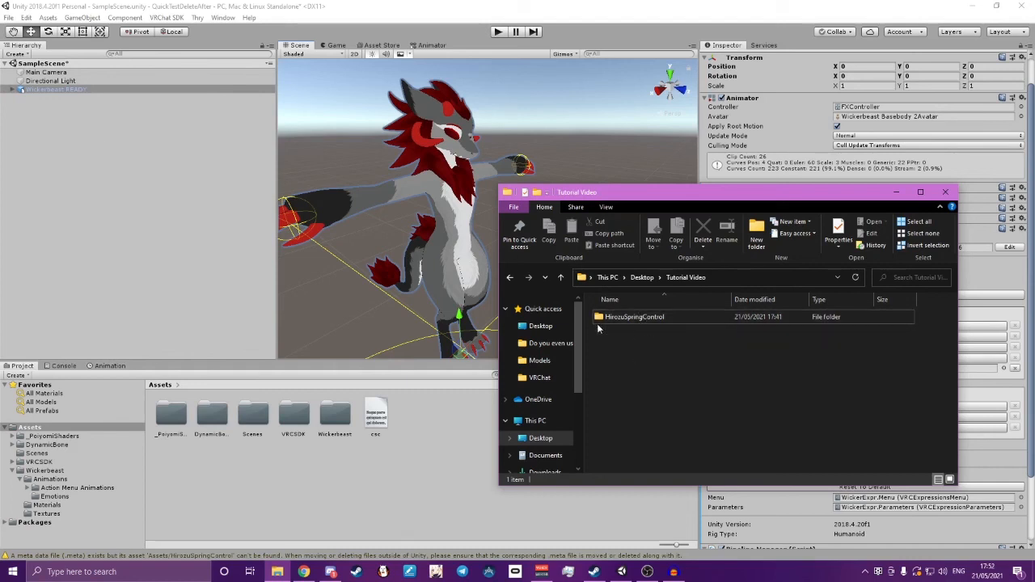
Import the HirozuSpringControl folder from the Tutorial Video folder into the project's Assets and open it there
left_click(652, 321)
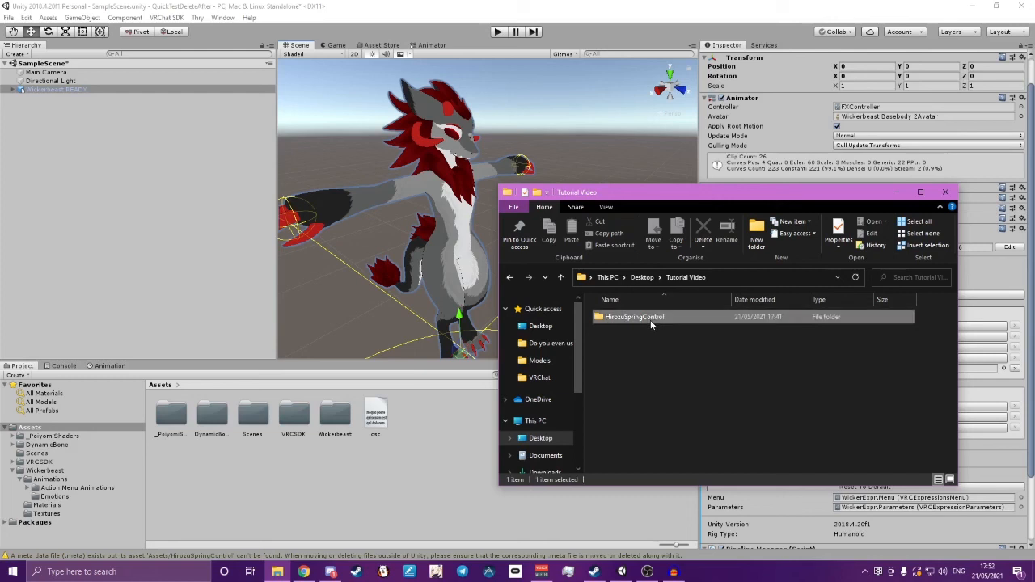
left_click_drag(752, 317, 39, 431)
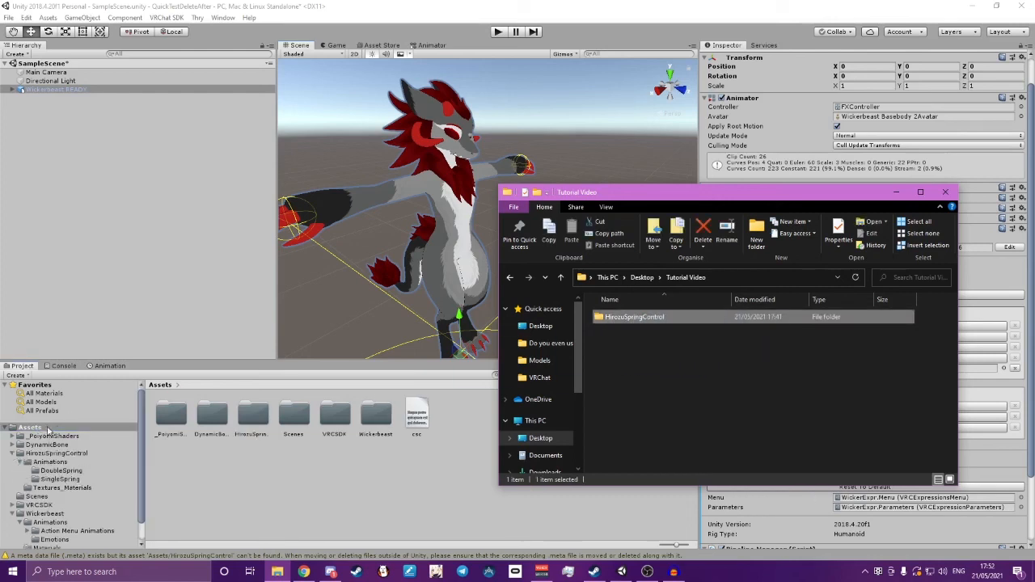
left_click(251, 415)
double_click(251, 415)
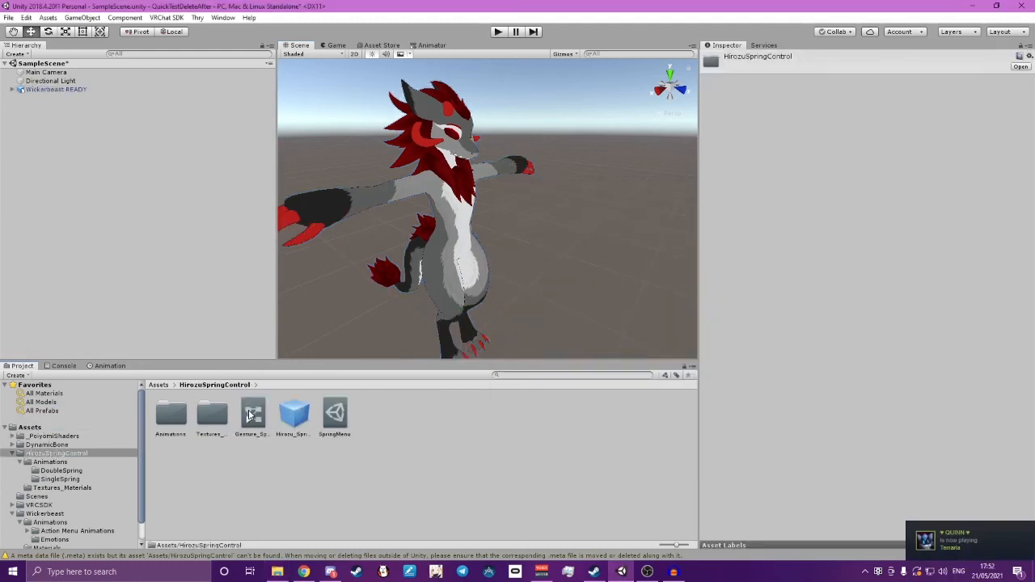
Assign the Gesture_Spring_Override controller to the Gesture playable layer of the Wickerbeast READY avatar
left_click(29, 89)
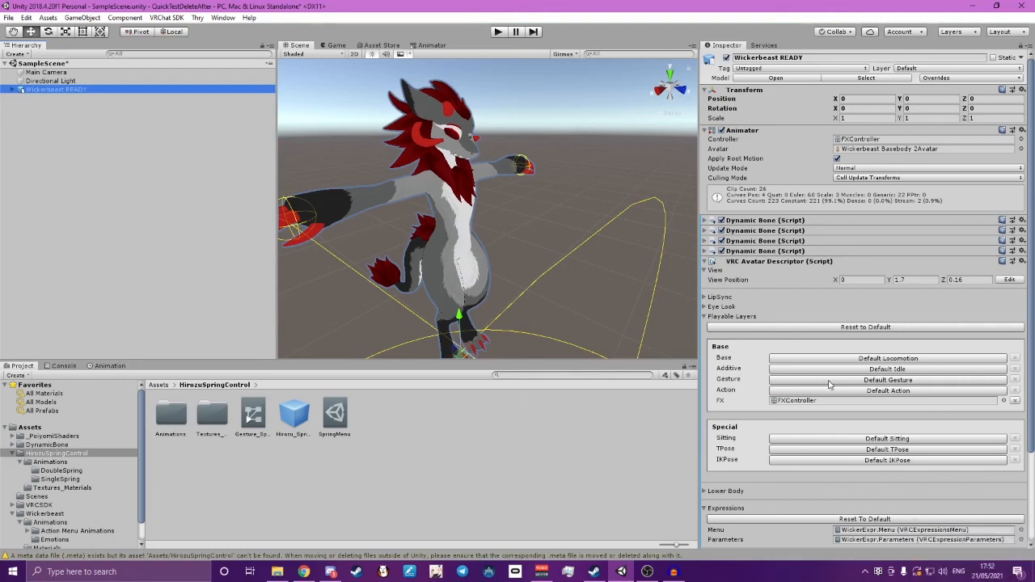
left_click(910, 383)
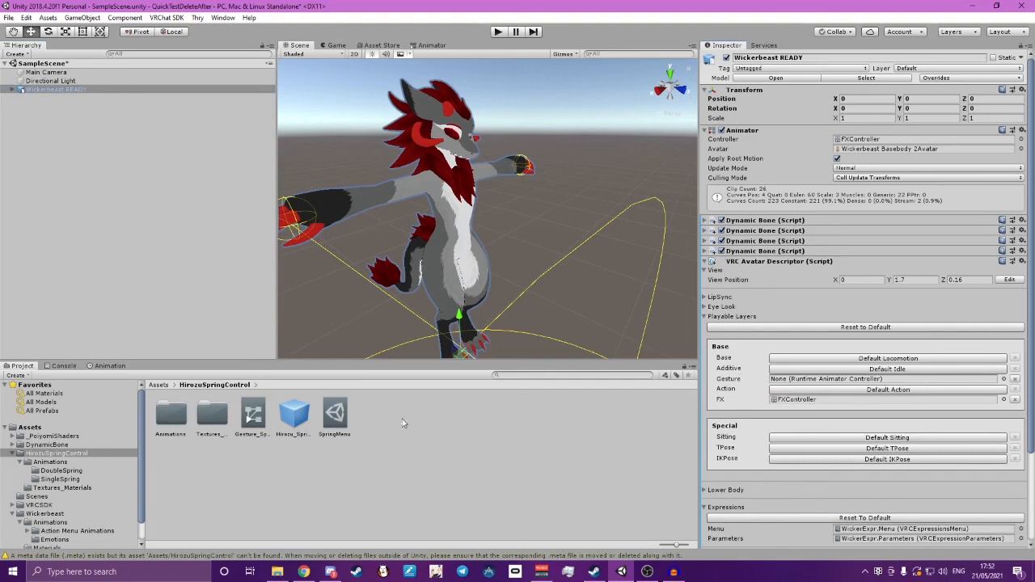
left_click_drag(253, 415, 797, 383)
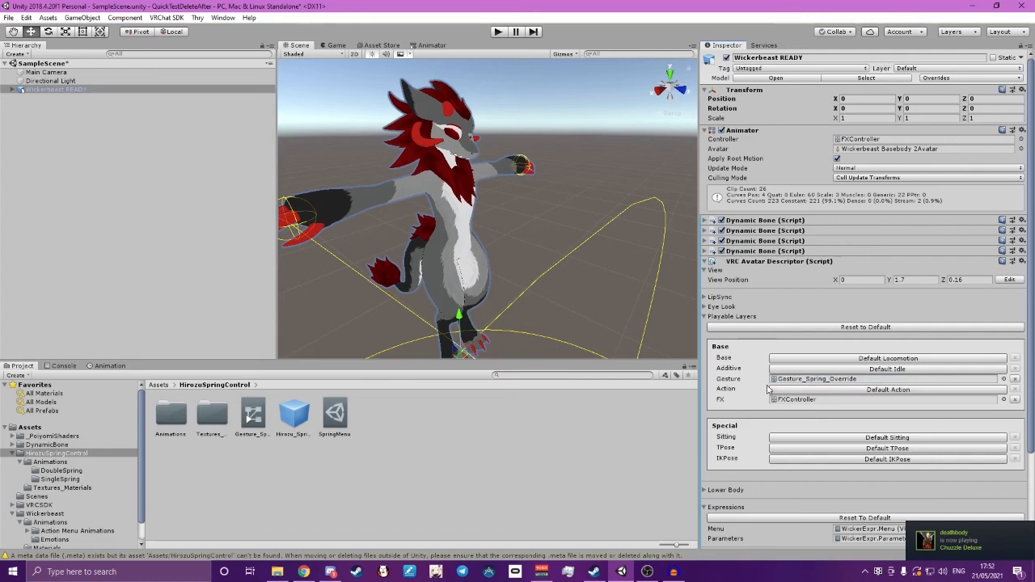
Add a control named Spring to the avatar's WickerExpr.Menu expressions menu
scroll(771, 415, "down", 3)
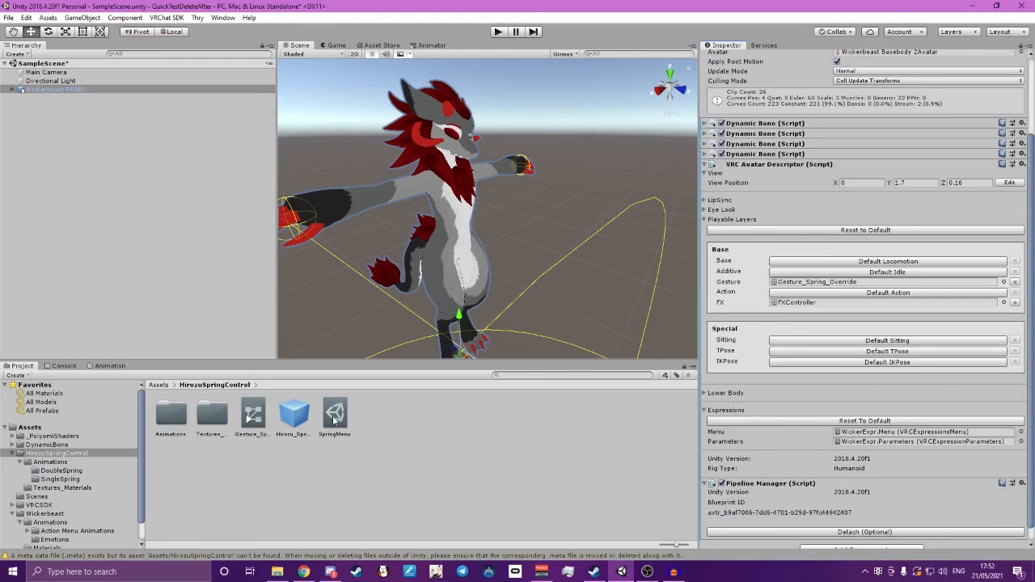
left_click(856, 435)
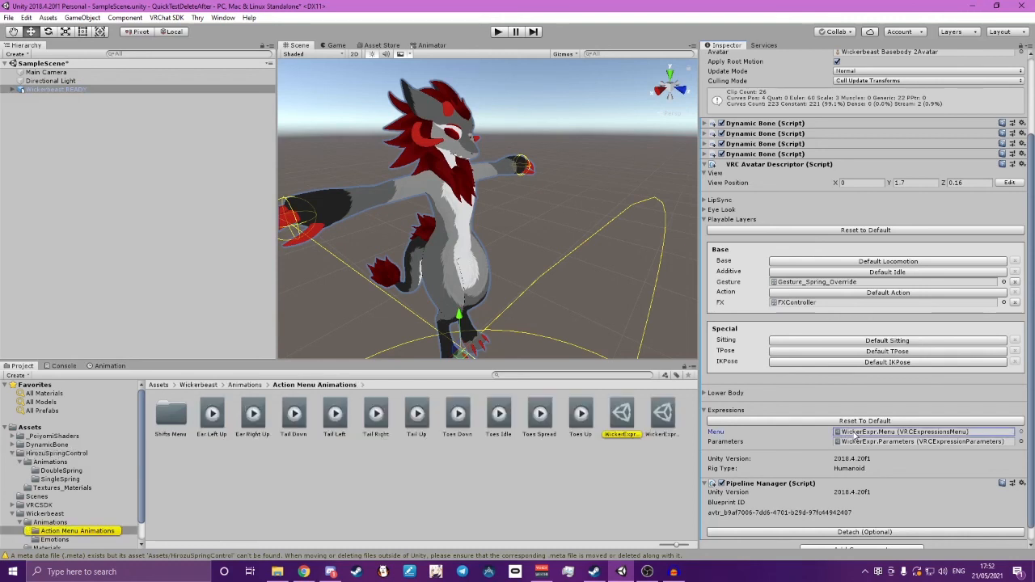
left_click(622, 418)
scroll(803, 286, "up", 4)
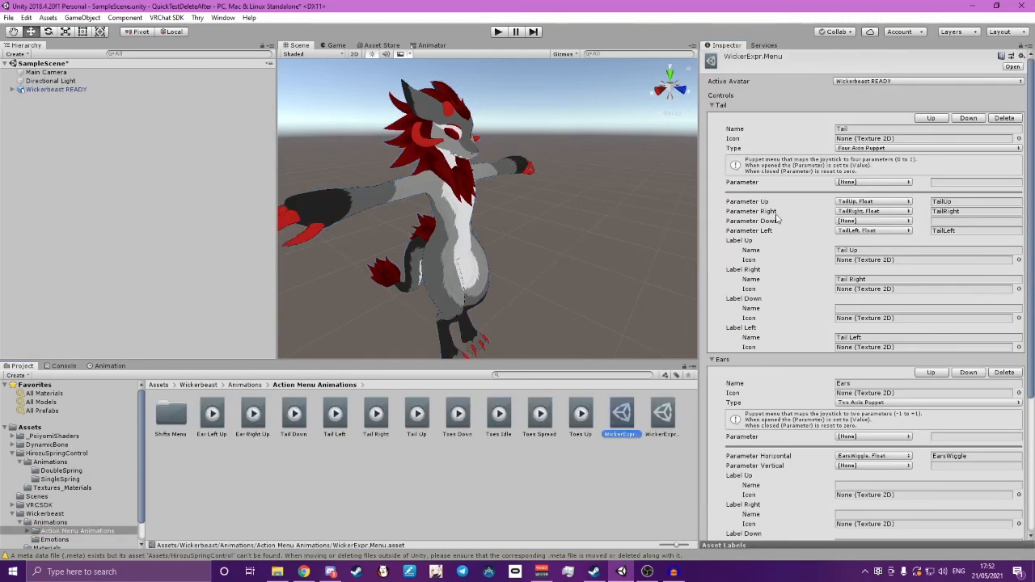
left_click(713, 105)
left_click(713, 115)
left_click(713, 125)
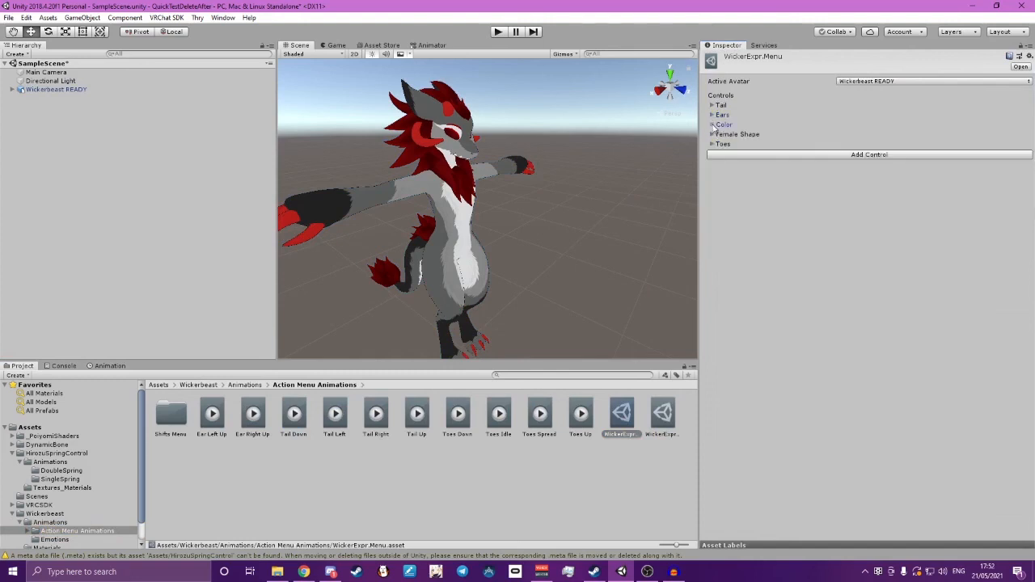
left_click(897, 156)
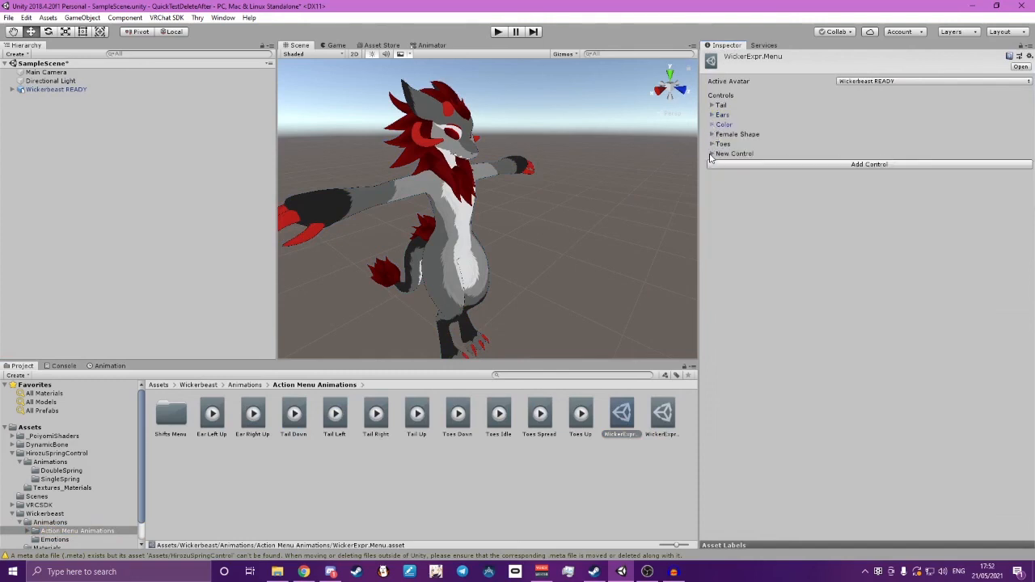
left_click(713, 155)
left_click(902, 179)
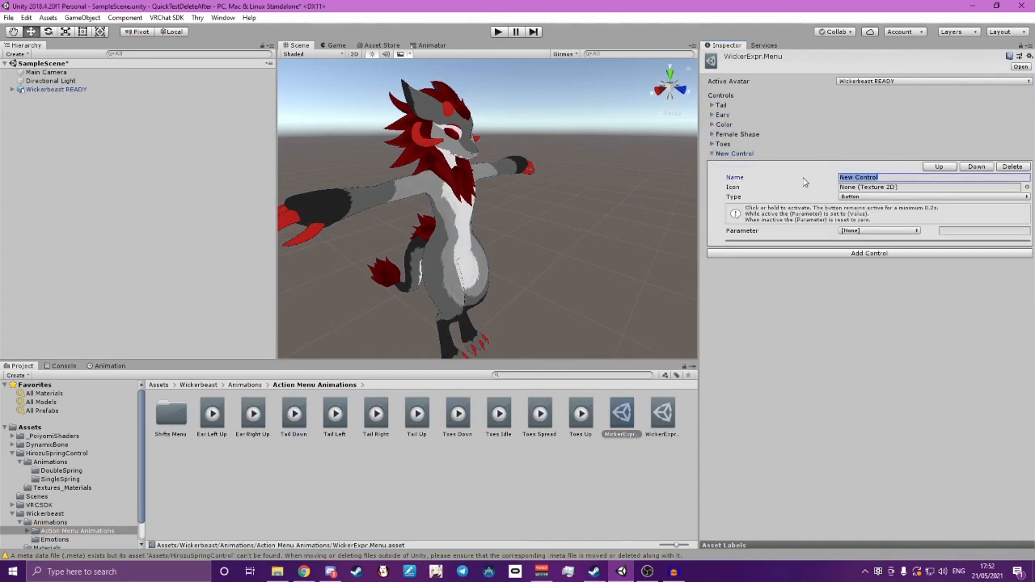
type("Spring")
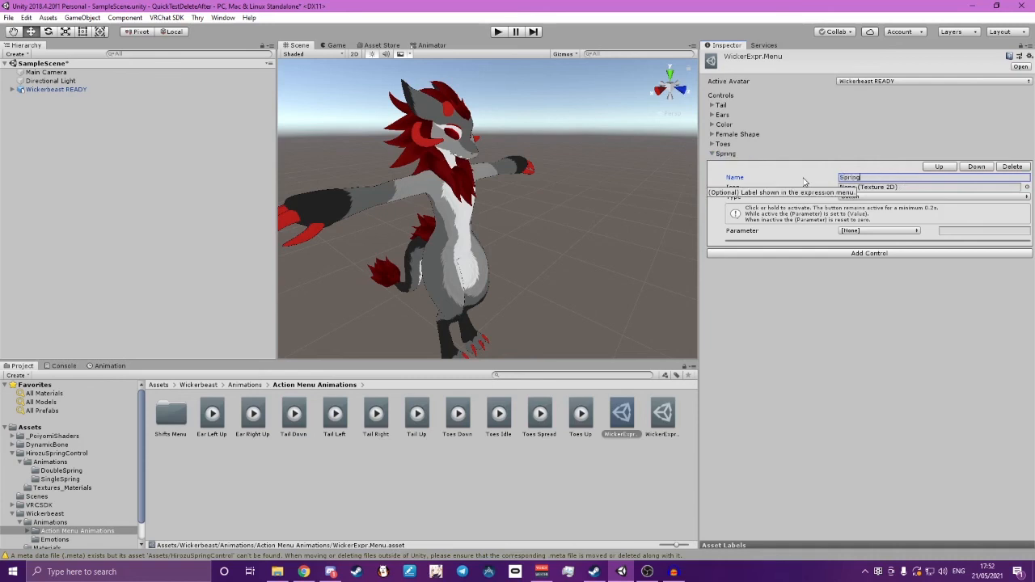
key("Return")
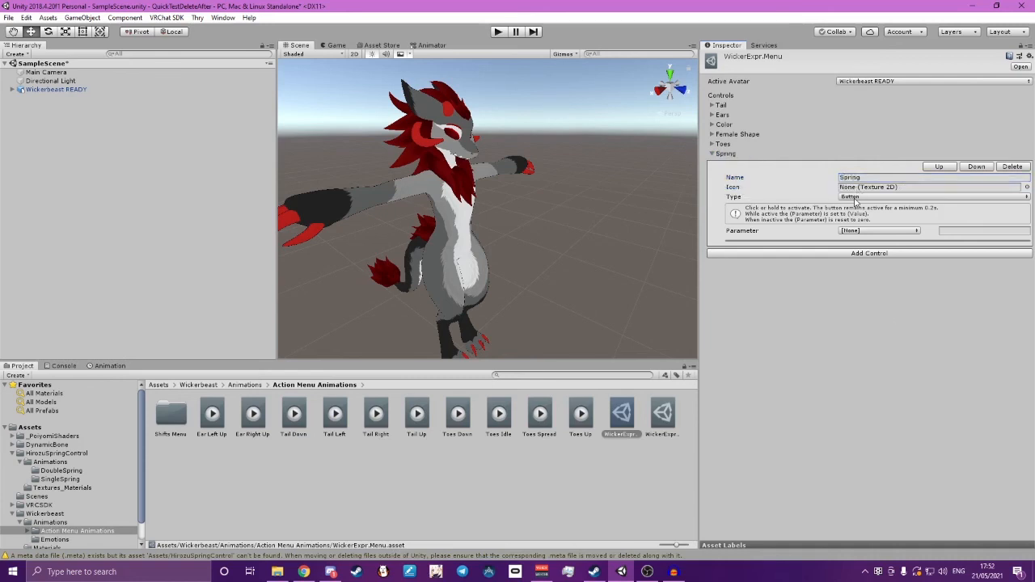
Make the Spring control a Sub Menu that opens SpringMenu
left_click(855, 198)
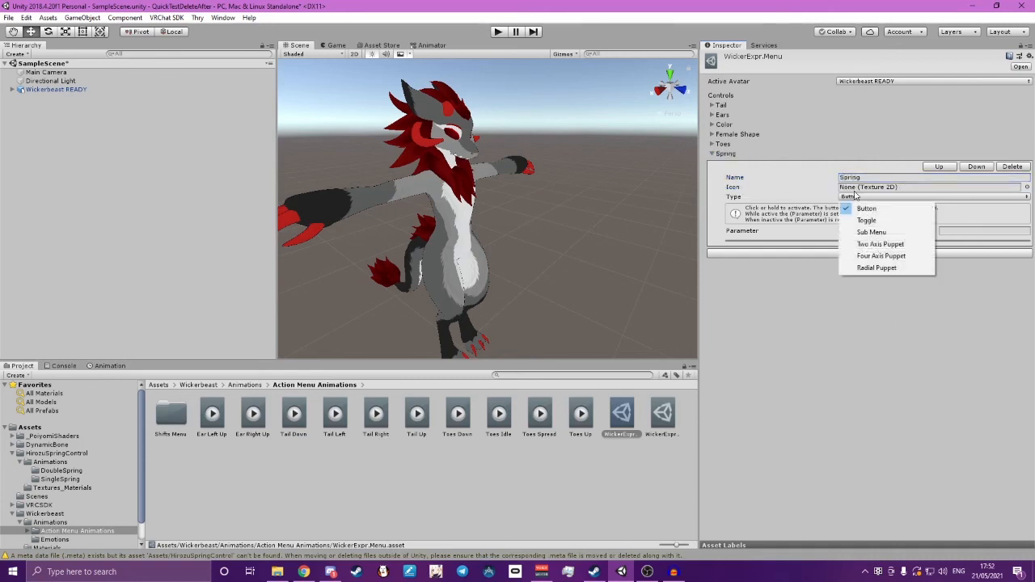
left_click(877, 233)
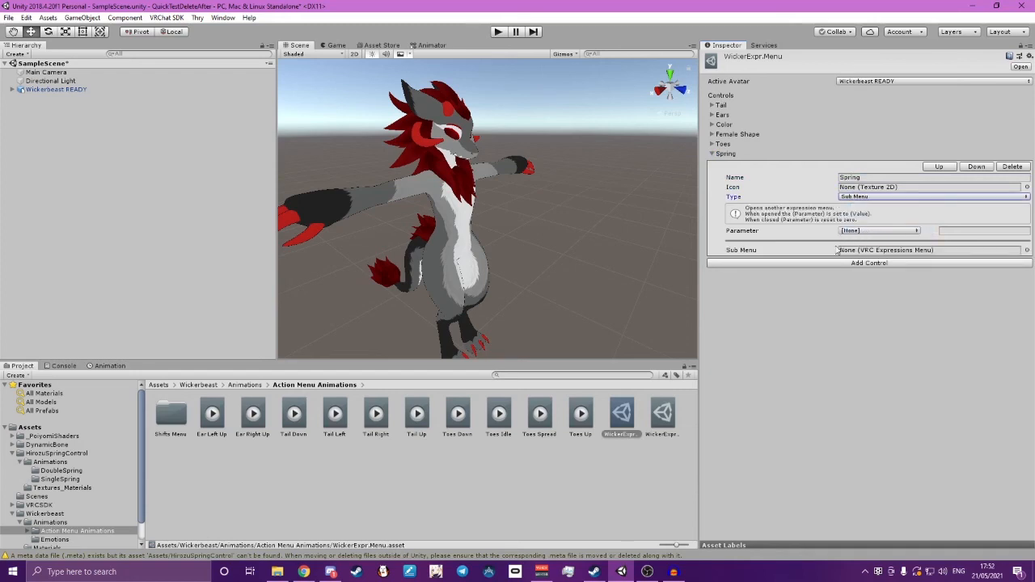
left_click(1028, 251)
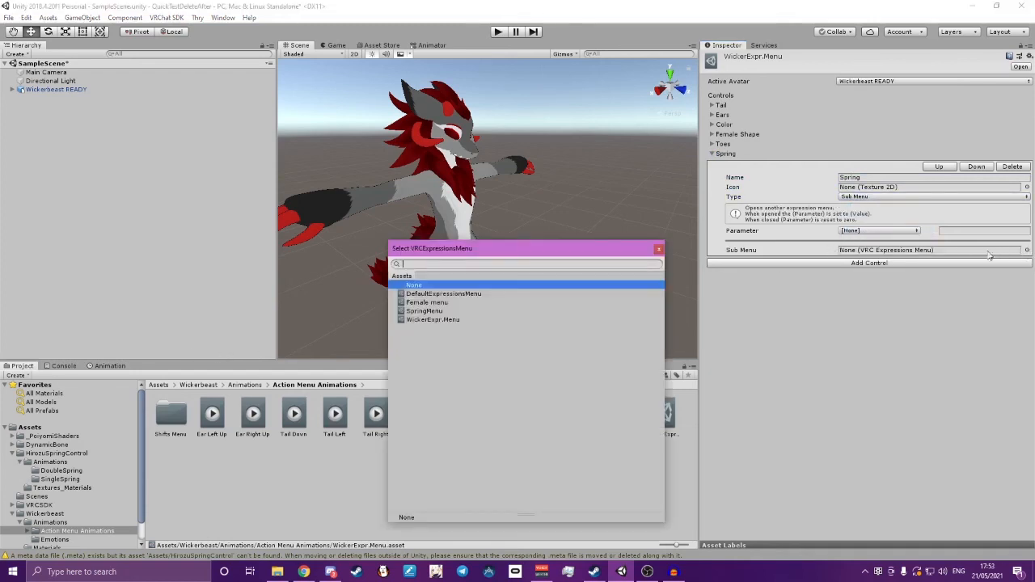
left_click(423, 311)
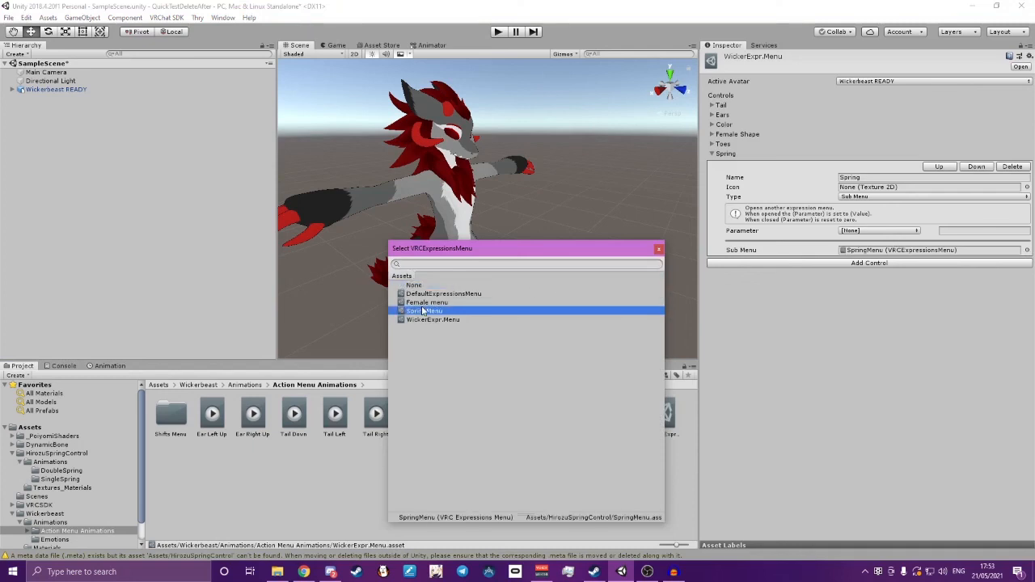
left_click(658, 248)
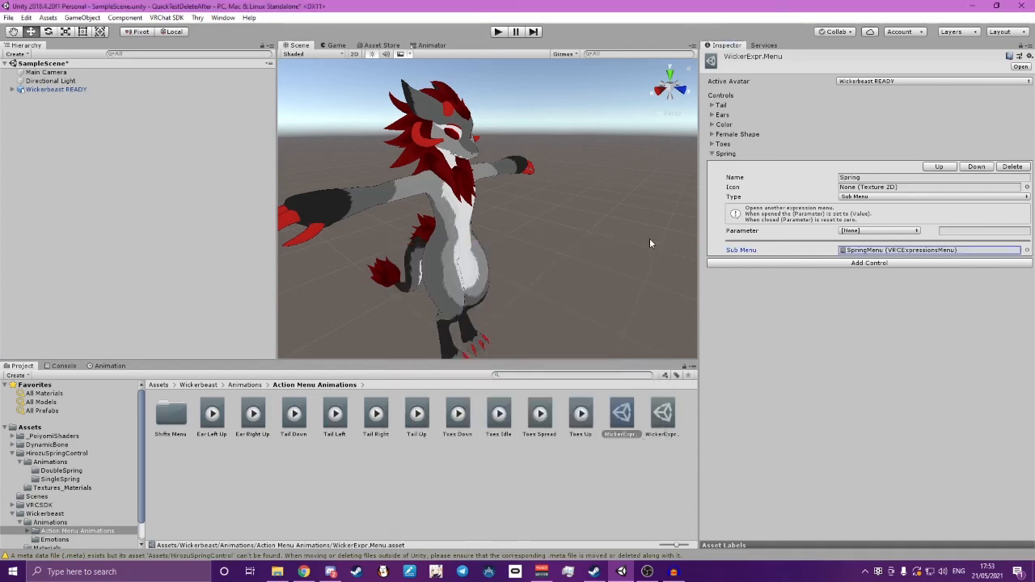
Assign SpringMenu from the HirozuSpringControl folder as the expressions menu of the Wickerbeast READY avatar
left_click(56, 89)
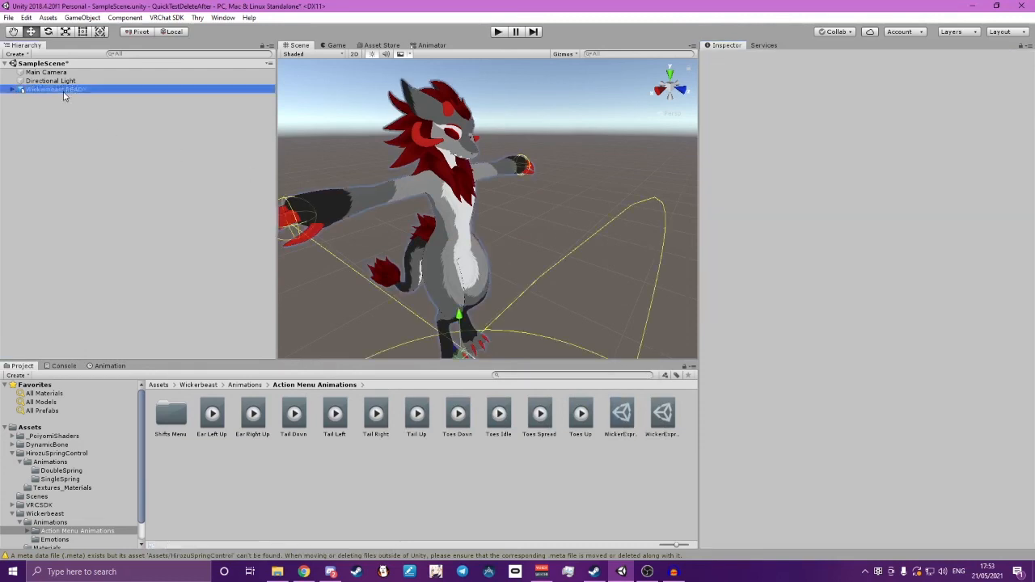
scroll(824, 397, "down", 2)
scroll(825, 397, "down", 1)
left_click(160, 385)
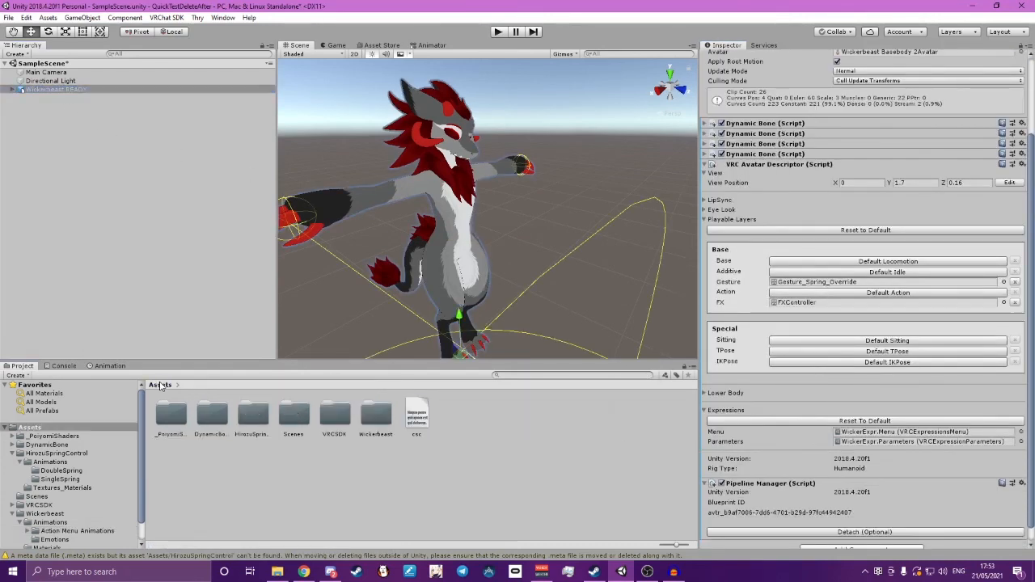
double_click(247, 418)
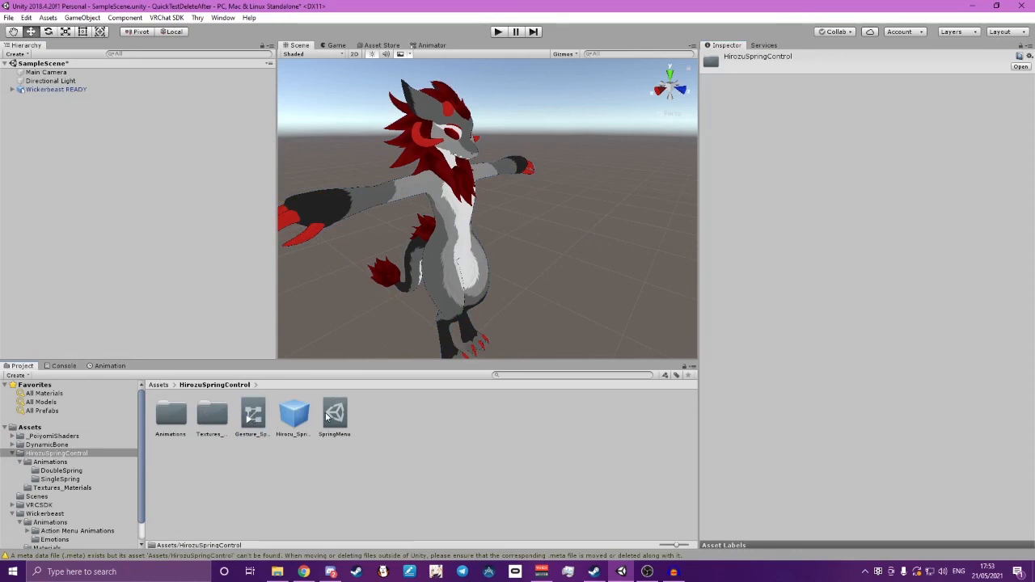
left_click(80, 91)
scroll(829, 350, "down", 3)
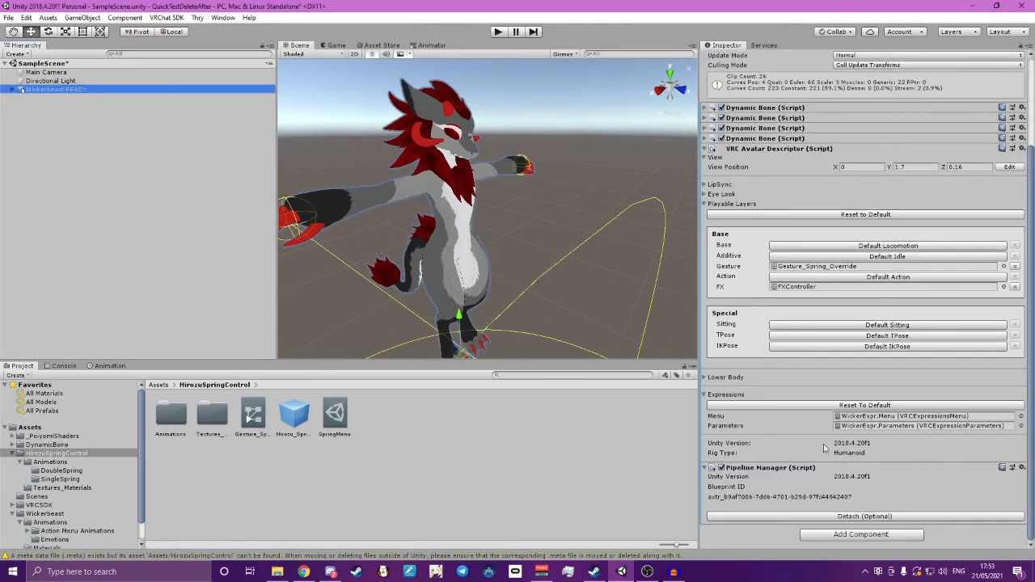
left_click_drag(335, 414, 887, 417)
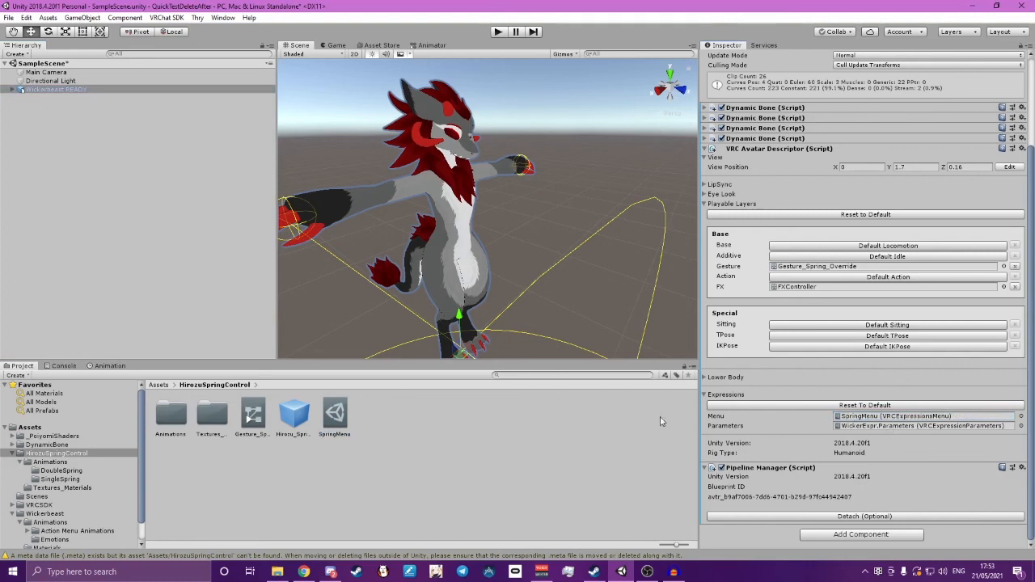
Add an Int parameter named Spring to the avatar's WickerExpr.Parameters asset
left_click(864, 428)
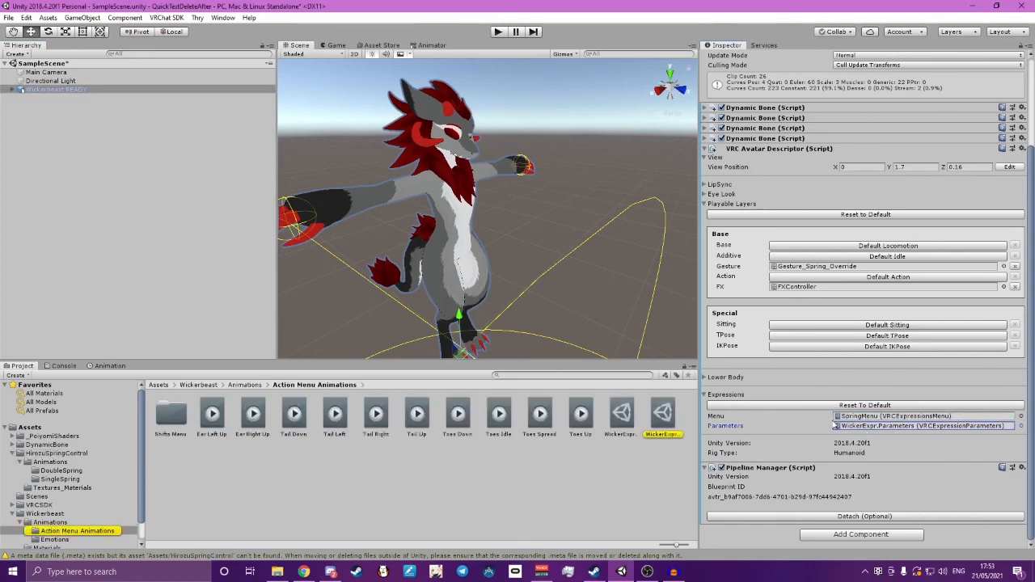
left_click(658, 417)
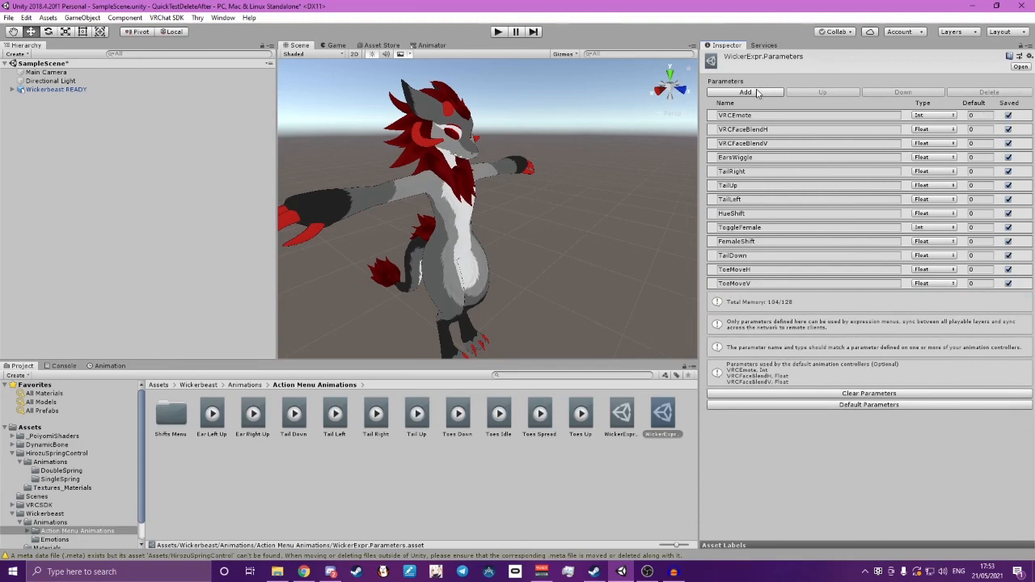
left_click(746, 92)
left_click(934, 297)
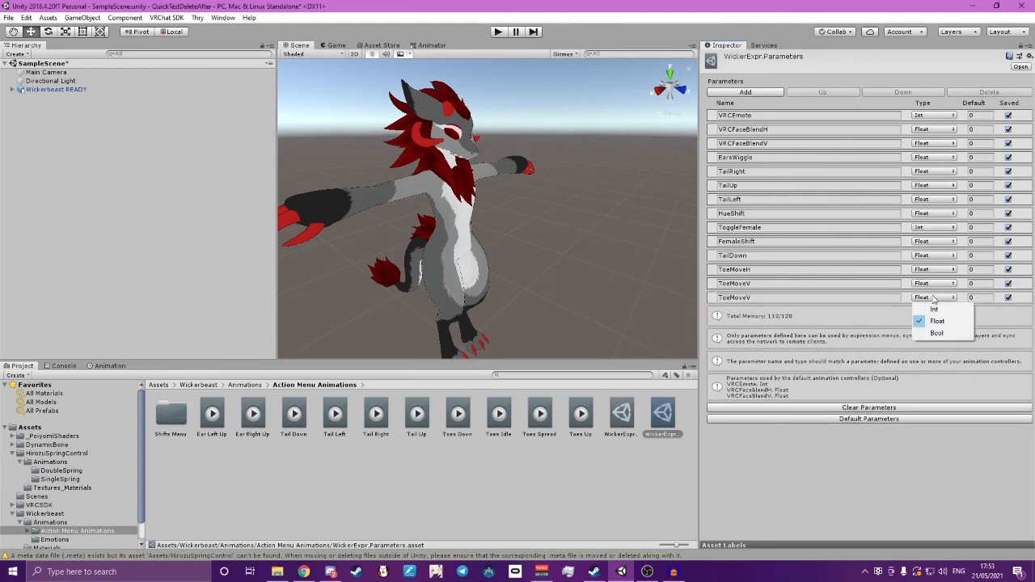
left_click(928, 317)
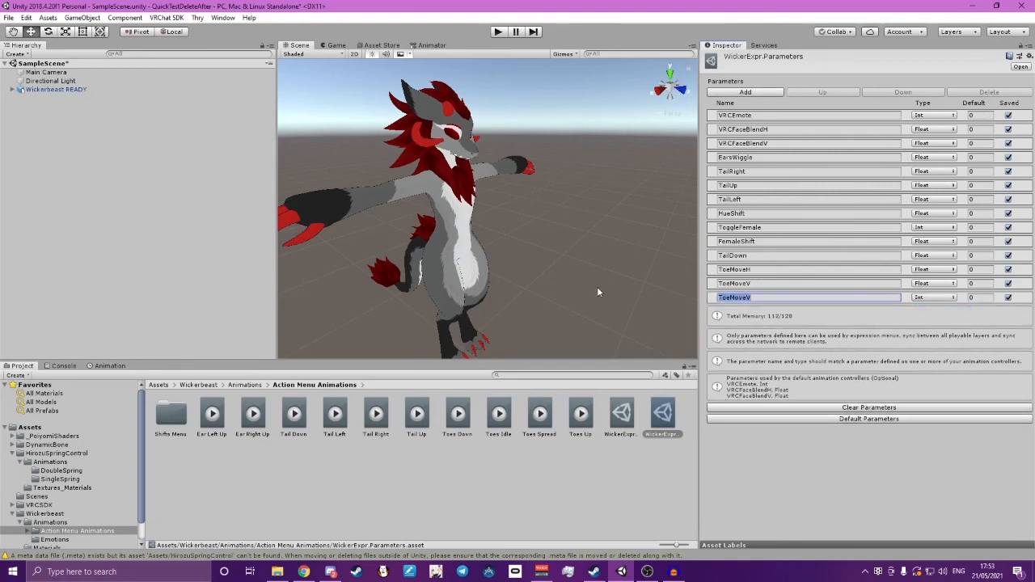
type("Spring")
Add an Int parameter named DoubleSpring below the Spring parameter
left_click(744, 93)
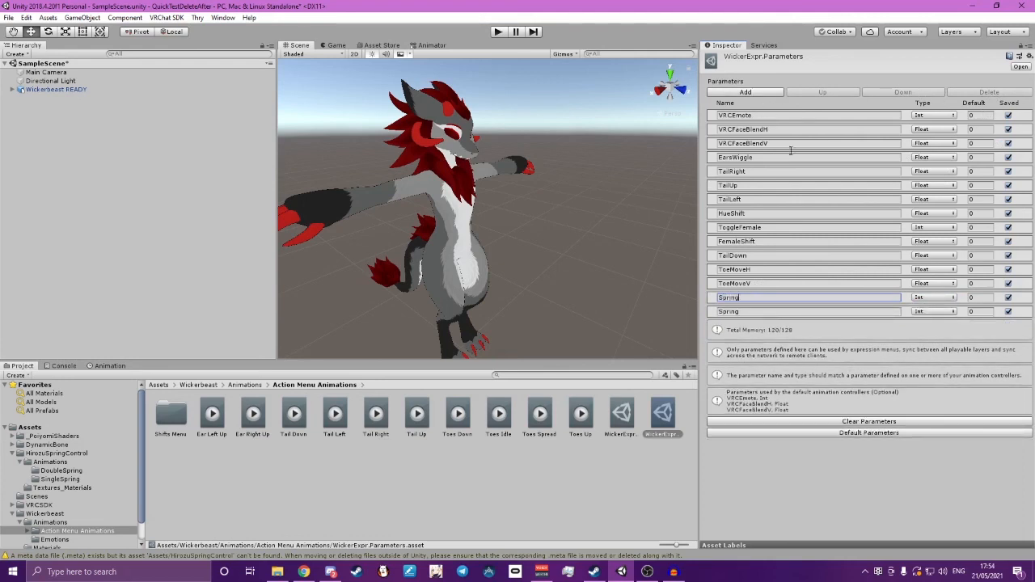
left_click(767, 312)
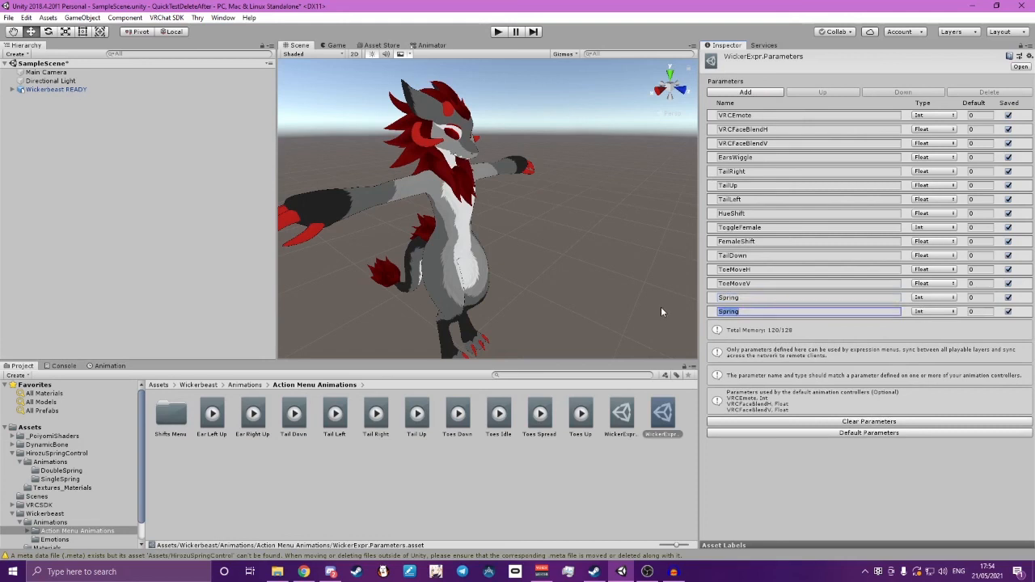
type("DoubleSpring")
Add a Float parameter named SpringSize below the DoubleSpring parameter
left_click(765, 92)
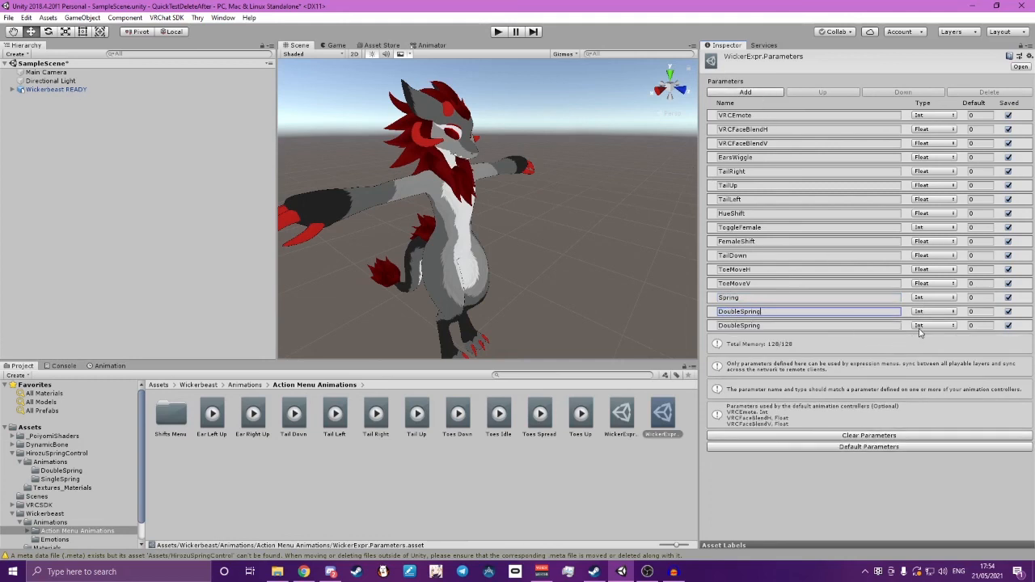
left_click(921, 326)
left_click(937, 349)
left_click(783, 326)
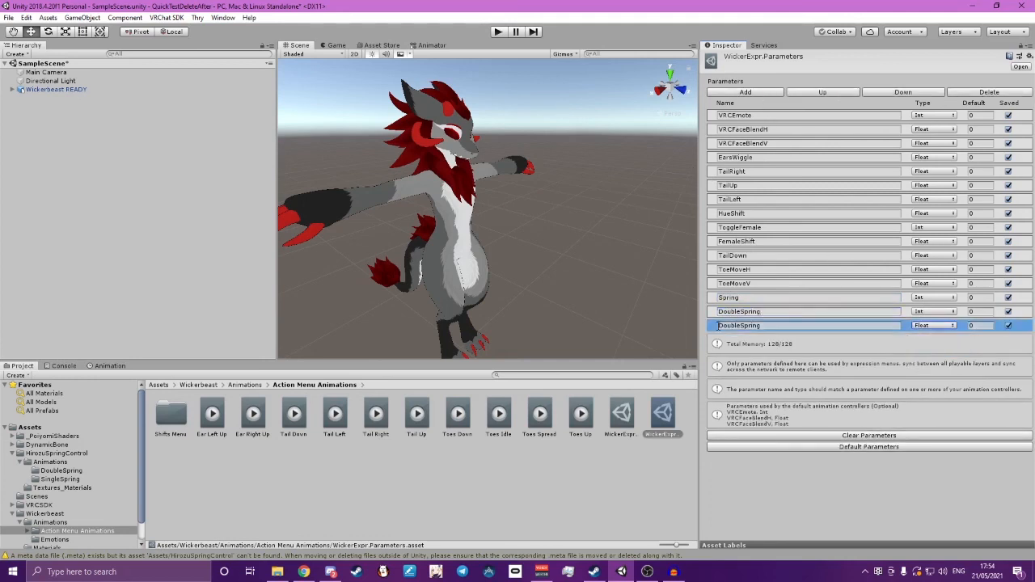
left_click_drag(782, 327, 642, 323)
type("SpringSize")
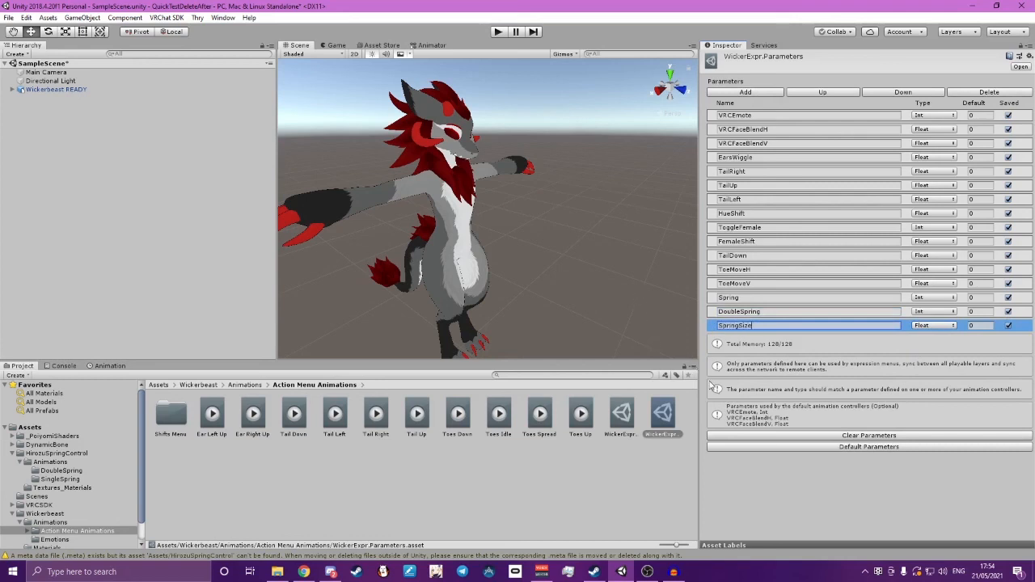
left_click(753, 513)
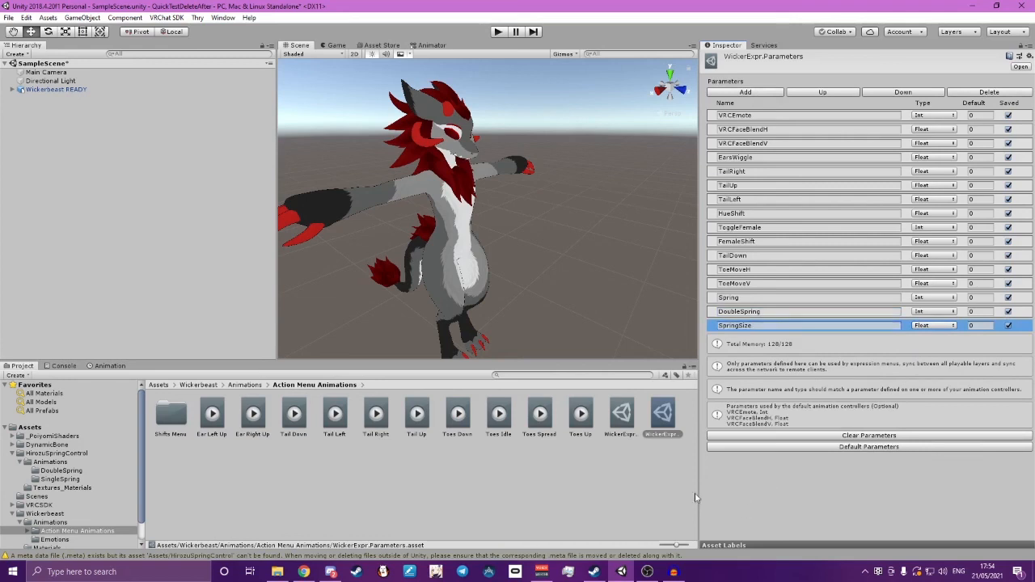
Add the Hirozu_Spring_Control prefab from the HirozuSpringControl folder to the scene and parent it to Wickerbeast READY
left_click(26, 429)
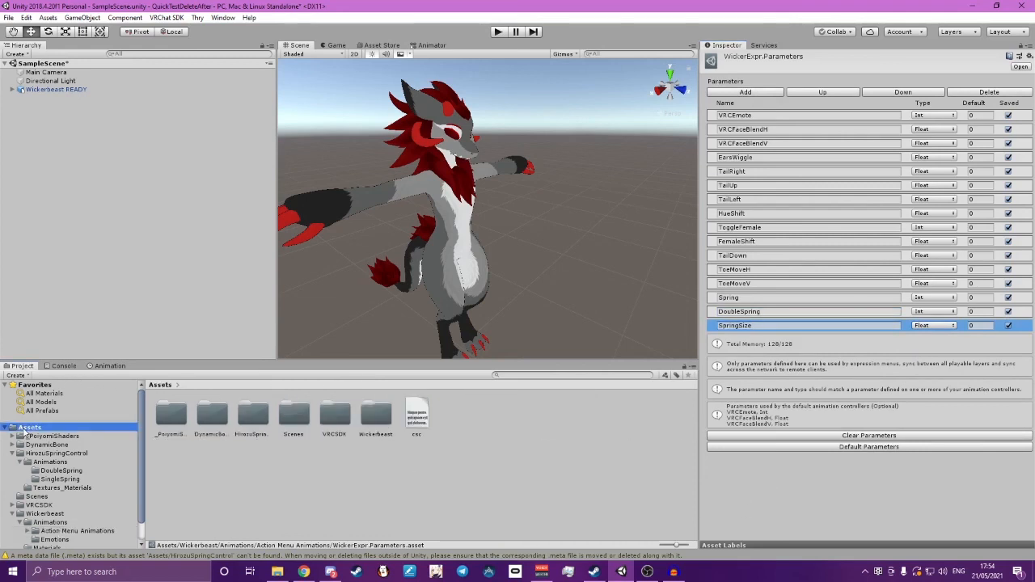
double_click(255, 420)
left_click_drag(301, 412, 47, 148)
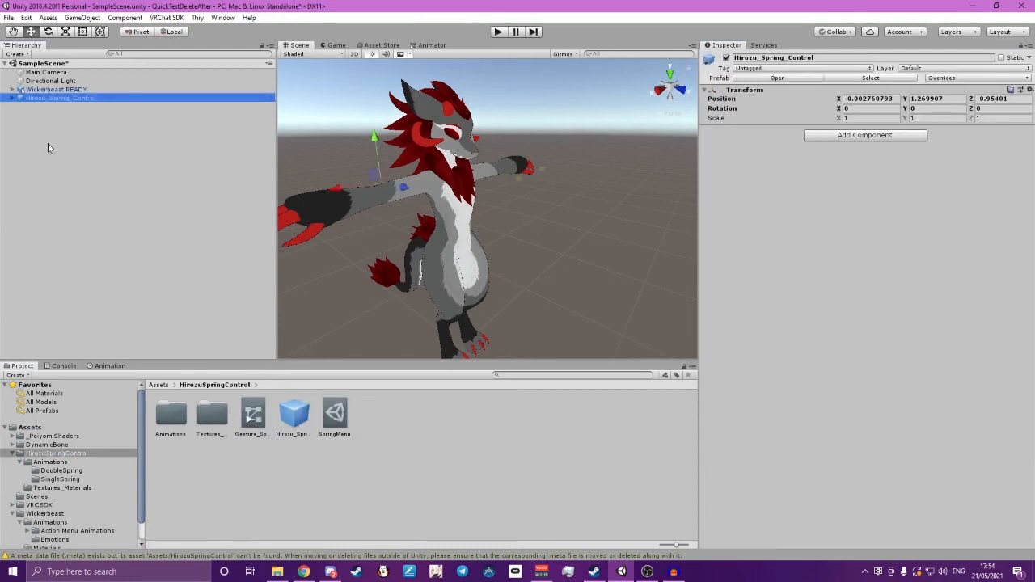
left_click_drag(26, 100, 63, 91)
Unpack the Hirozu_Spring_Control prefab inside the Wickerbeast READY avatar
left_click(16, 116)
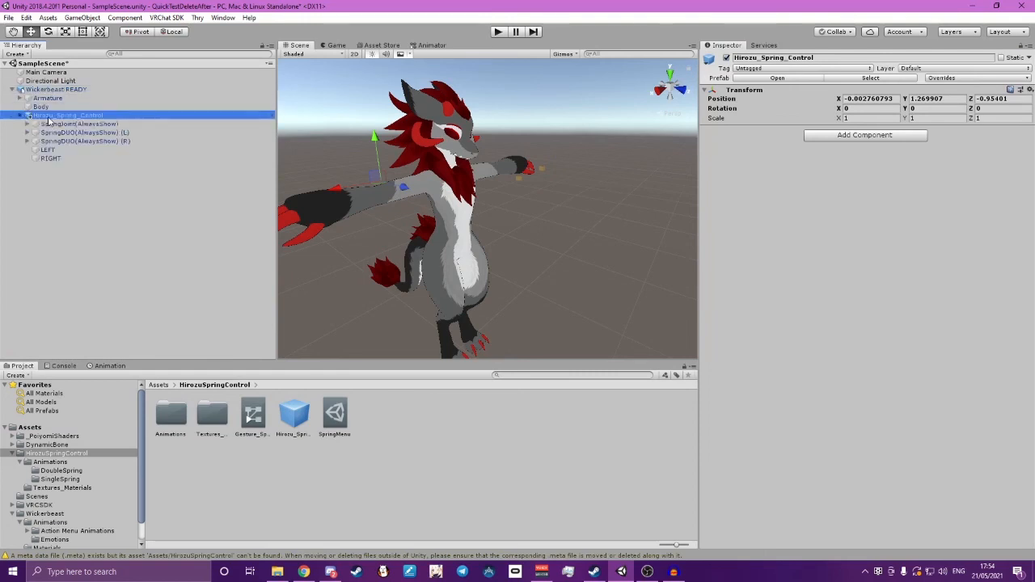
right_click(49, 116)
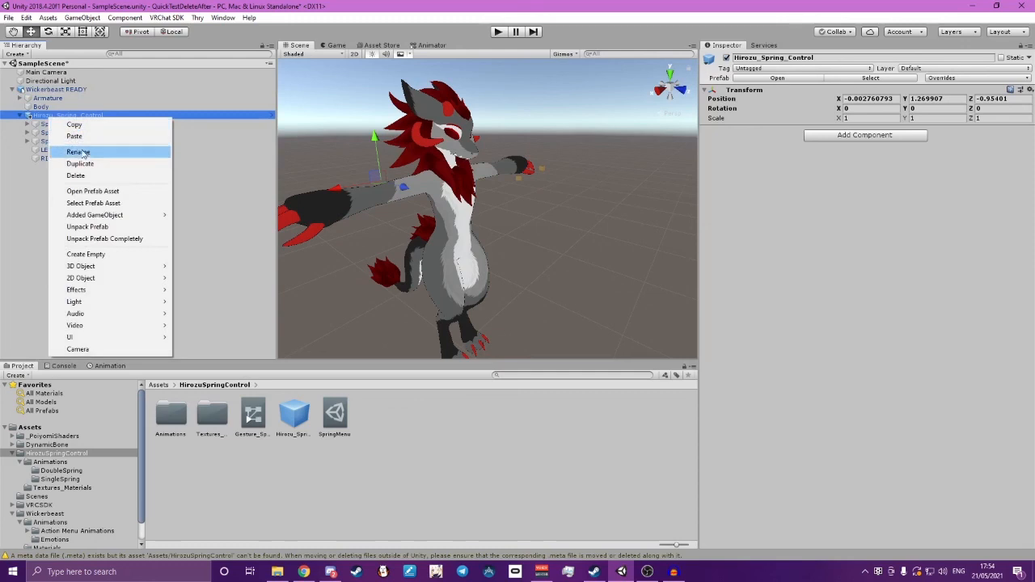
left_click(113, 227)
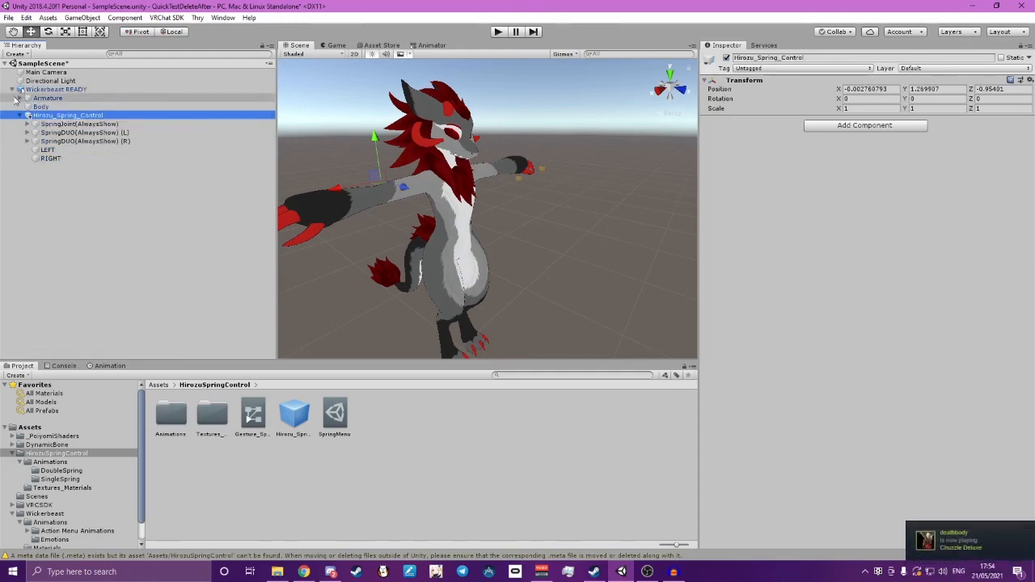
Expand the avatar's armature and hips and examine where the LEFT and RIGHT objects sit relative to its hands from the front
left_click(19, 98)
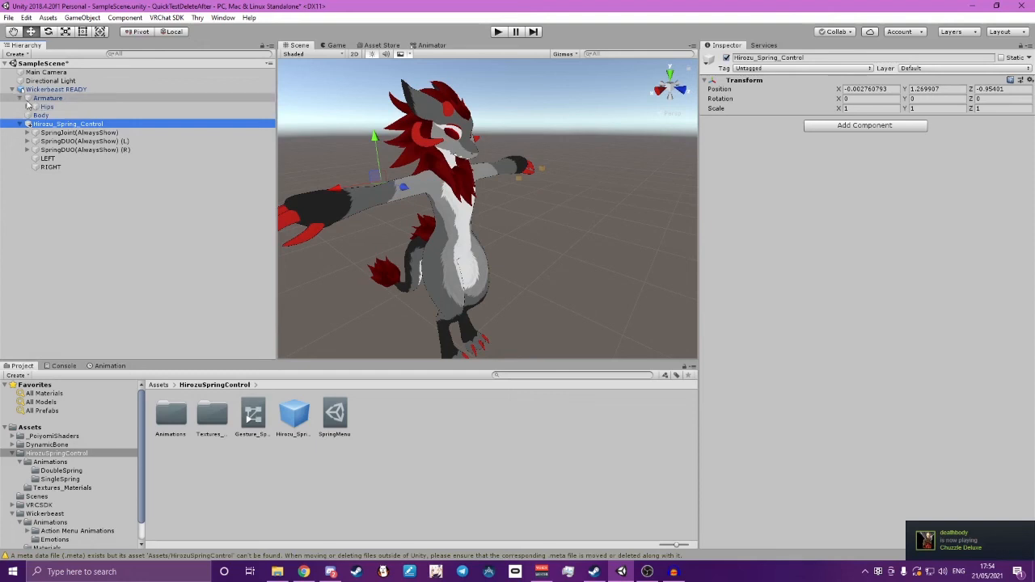
left_click(28, 106)
left_click(47, 192)
left_click_drag(405, 175, 485, 168, "alt")
left_click(78, 200)
left_click(79, 194)
left_click(78, 200)
left_click(80, 195)
right_click_drag(501, 187, 472, 187)
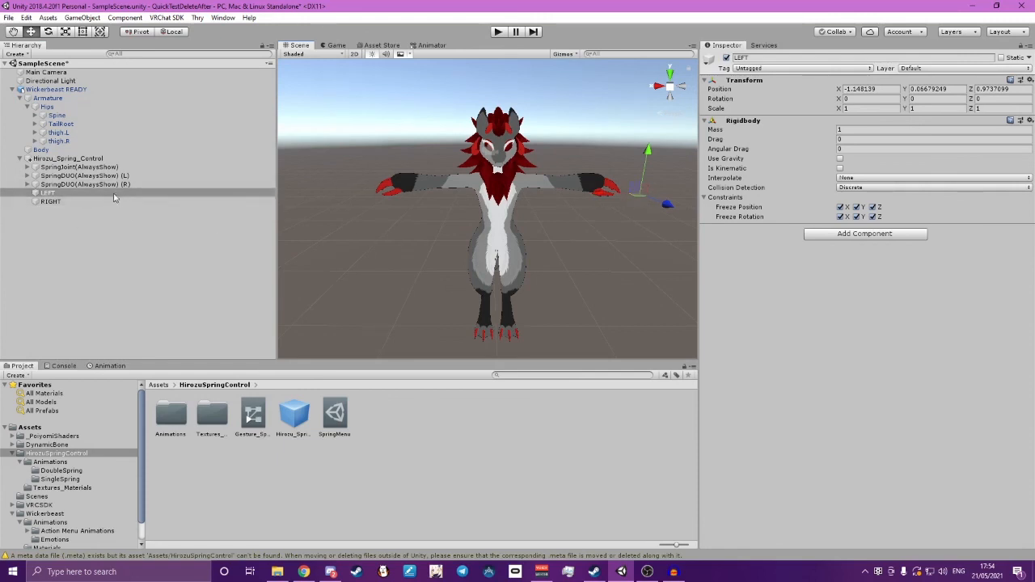
left_click_drag(638, 190, 623, 165)
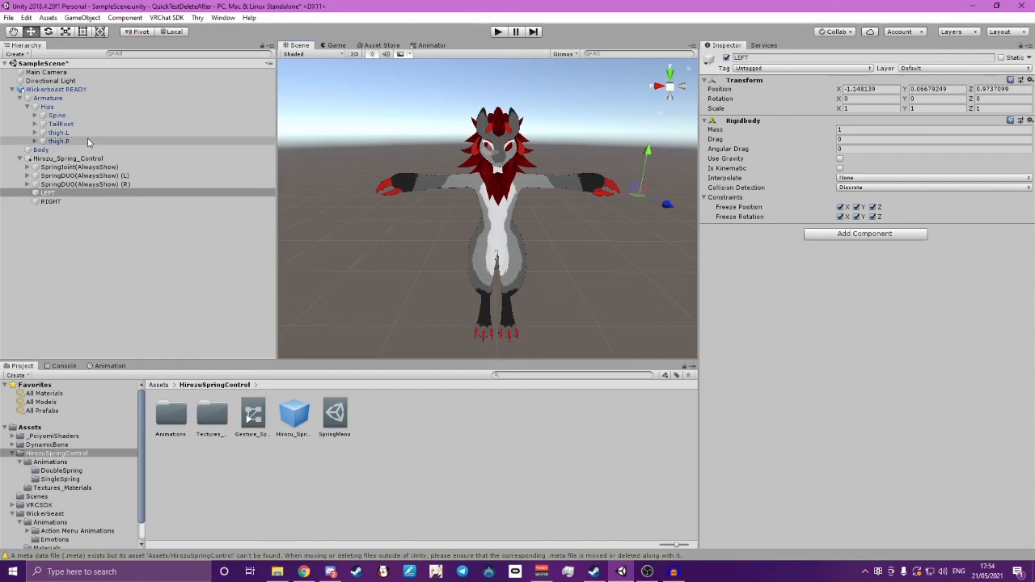
Parent the LEFT object to the left hand's index fingertip bone, f_index.03.L, in the avatar's armature
left_click(35, 116)
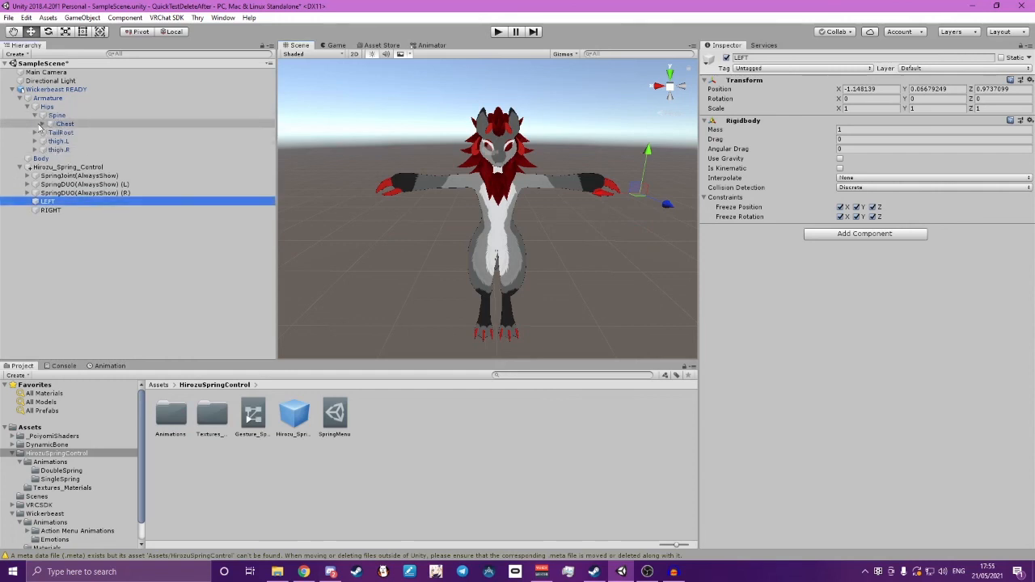
left_click(42, 124)
left_click(50, 158)
left_click(58, 167)
left_click(65, 175)
left_click(72, 185)
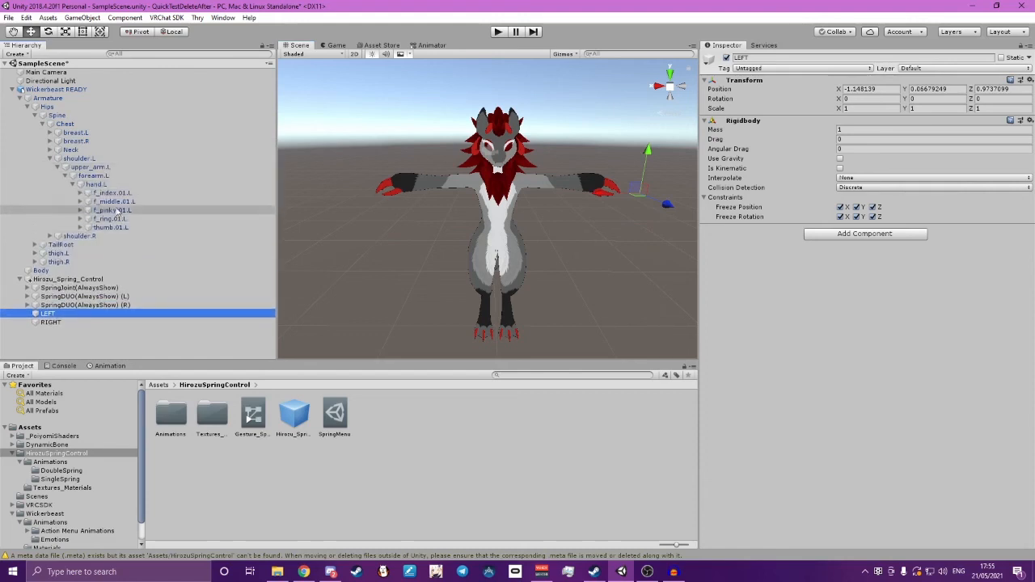
left_click(81, 193)
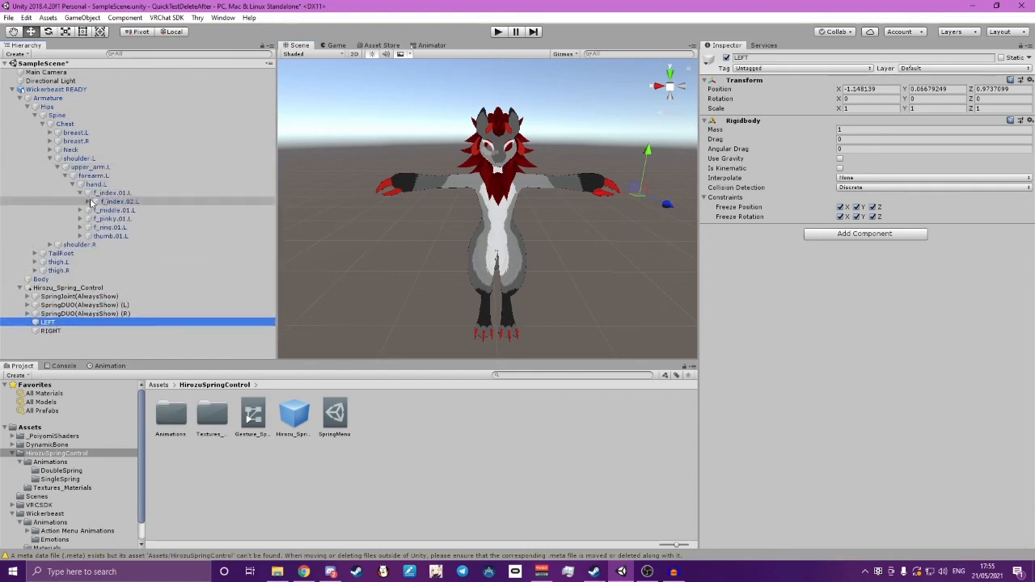
left_click(88, 202)
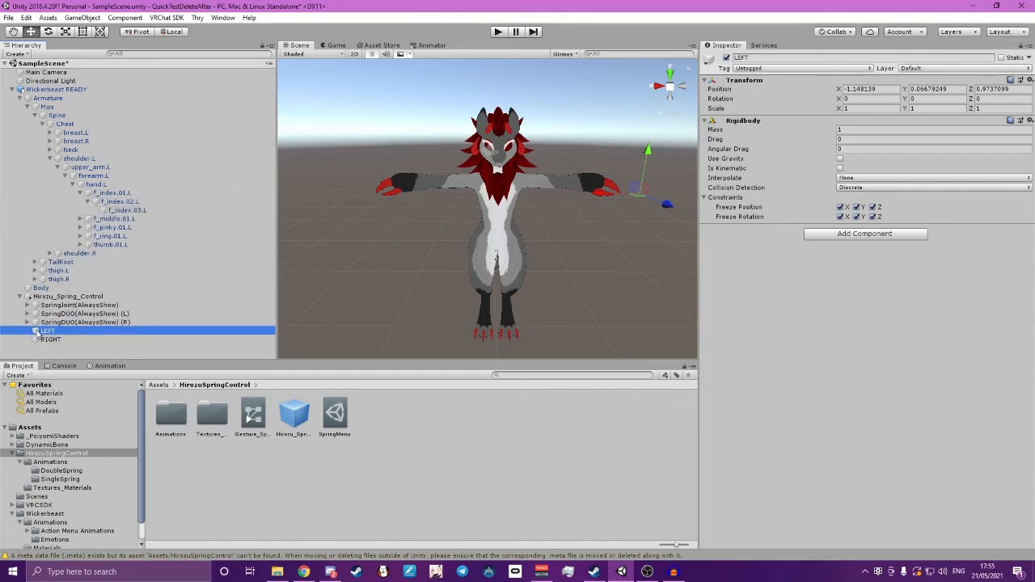
left_click_drag(38, 333, 147, 208)
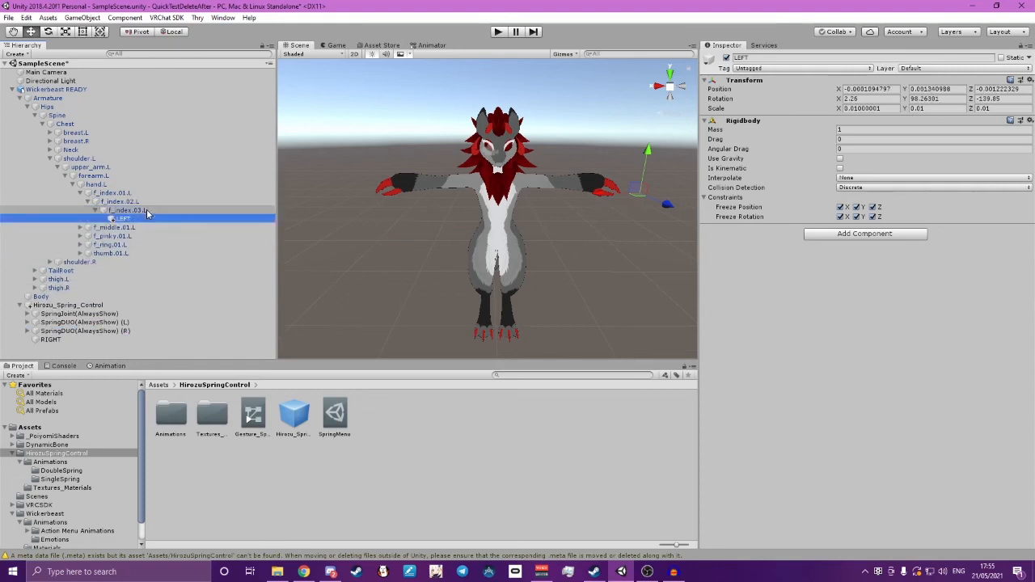
Parent the RIGHT object to the right hand's index fingertip bone, f_index.03.R, in the avatar's armature
left_click(50, 262)
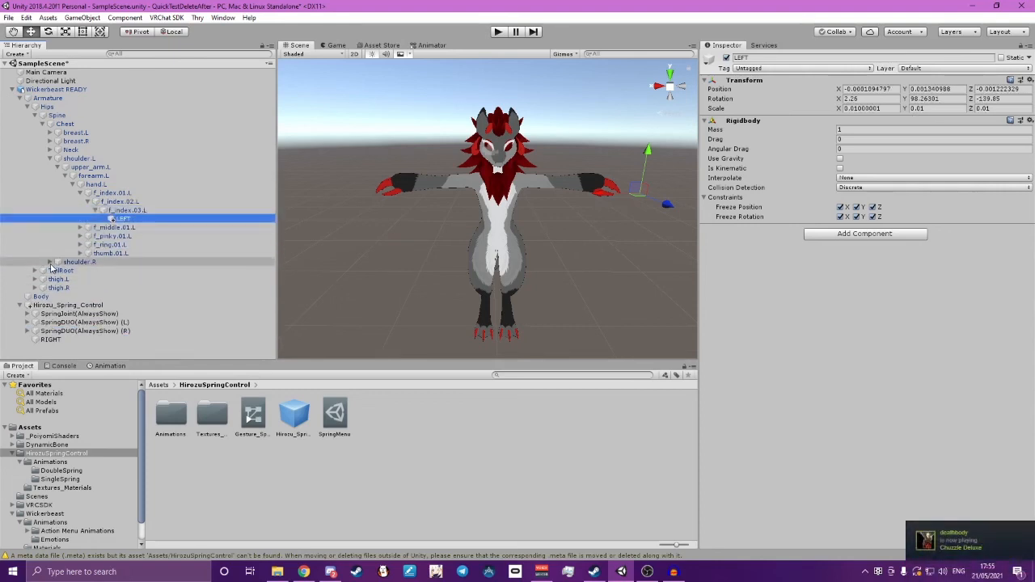
left_click(57, 270)
left_click(65, 279)
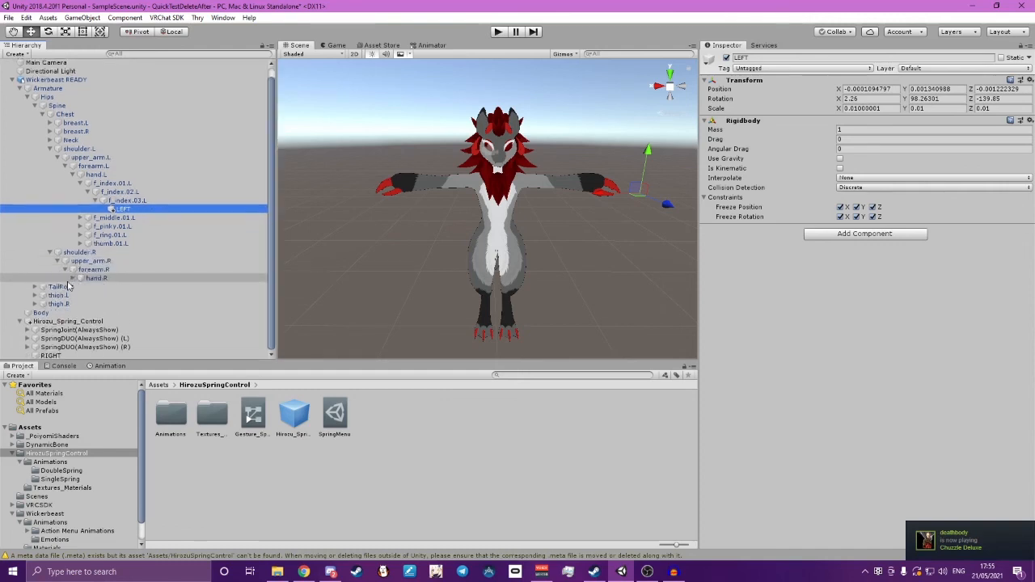
left_click(73, 278)
left_click(80, 244)
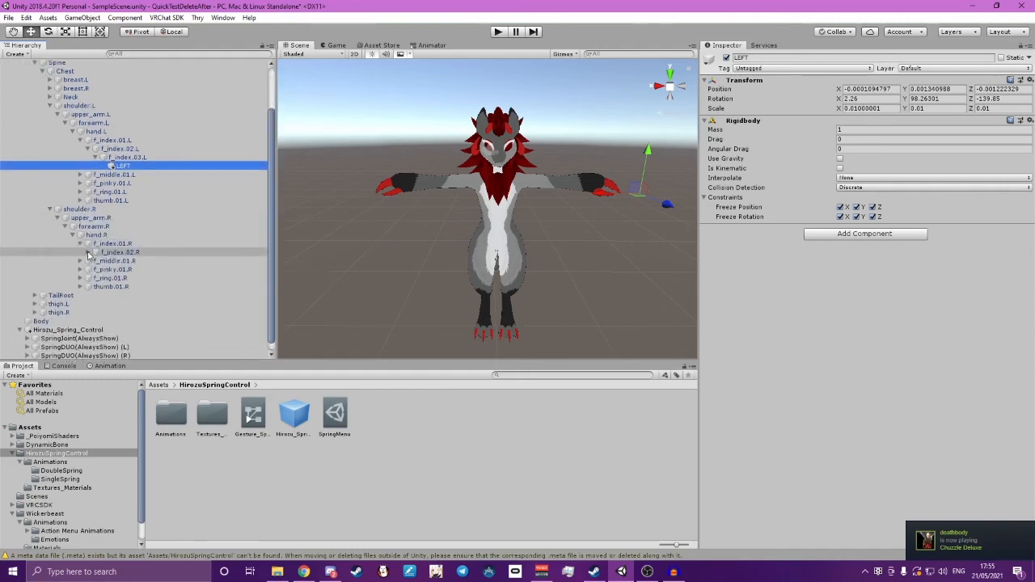
left_click(89, 253)
scroll(105, 277, "down", 2)
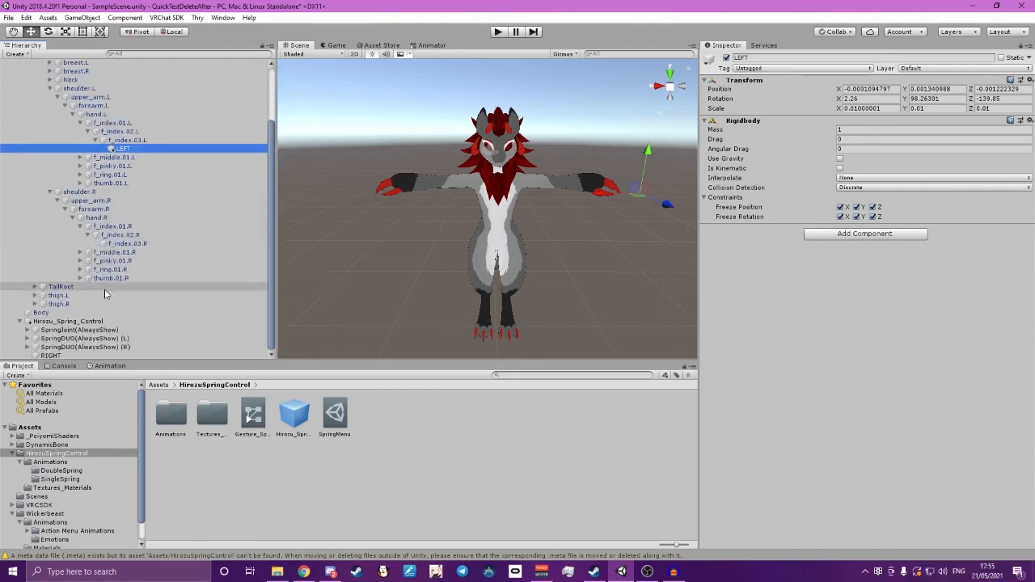
left_click(43, 358)
left_click_drag(43, 358, 161, 245)
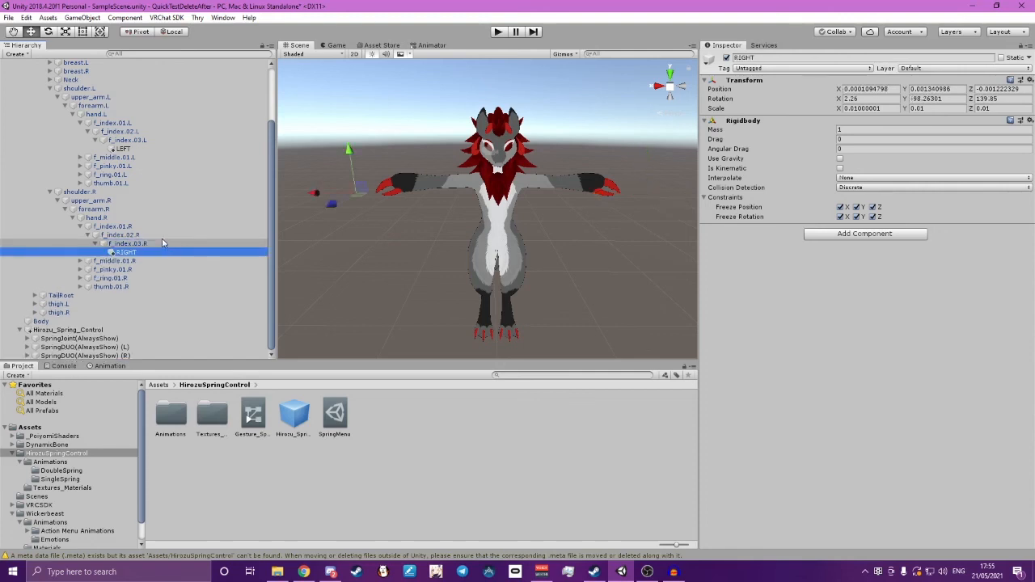
scroll(163, 195, "up", 3)
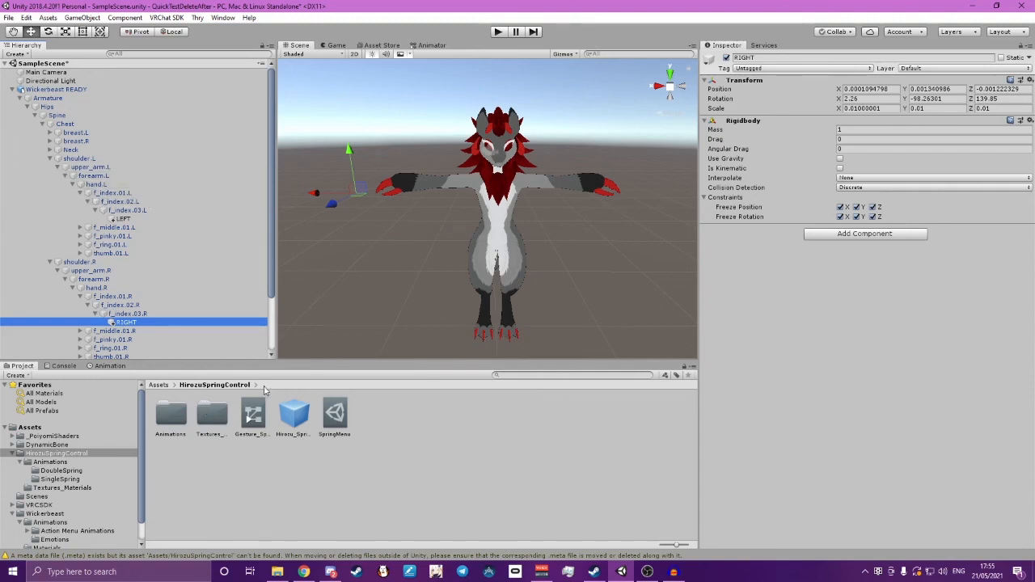
Open the SingleSpring animations folder and review the SpringInLeft, SpringInRight, SpringLeftIdle and SpringRightIdle clips
double_click(171, 415)
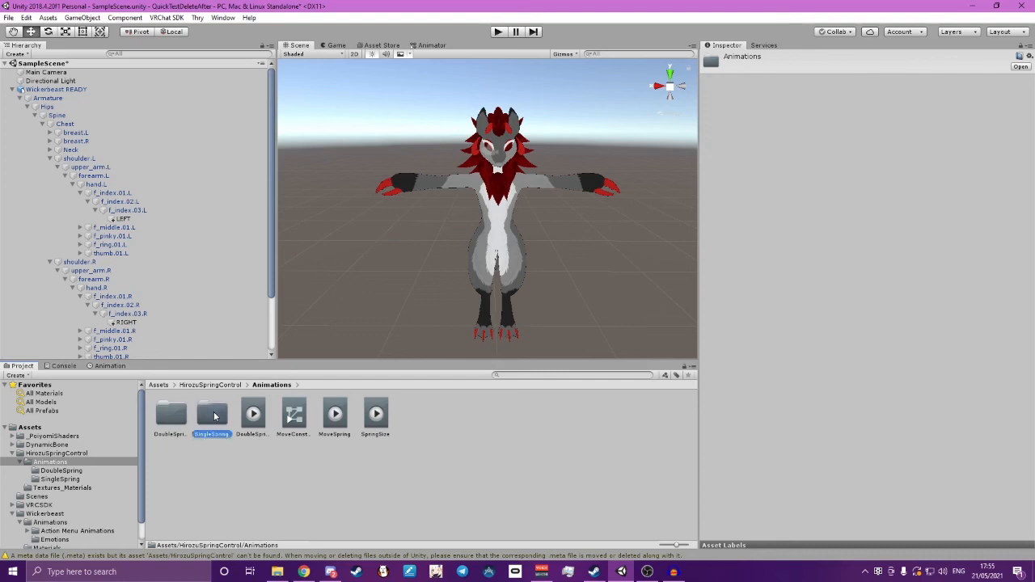
double_click(211, 415)
left_click(317, 464)
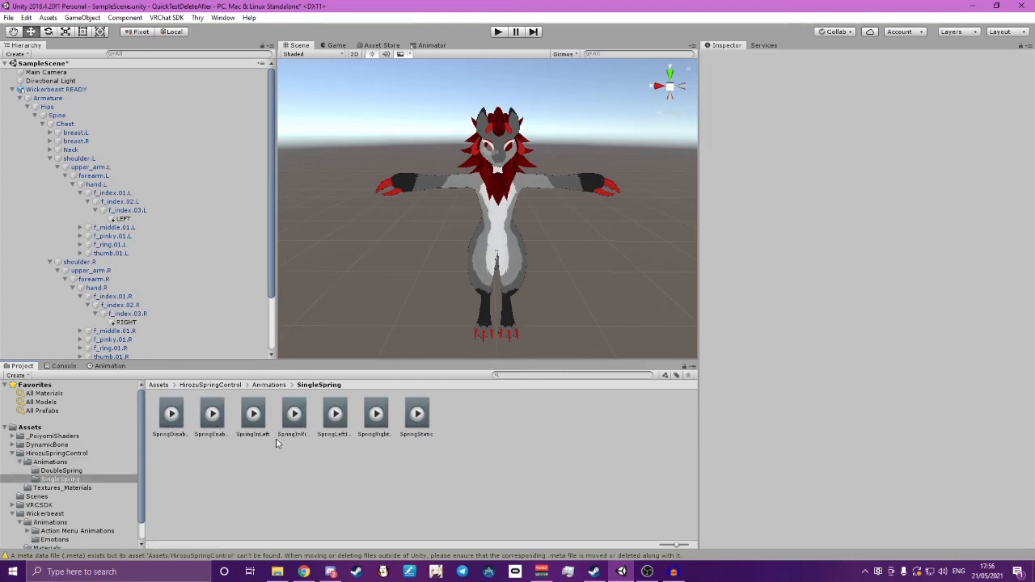
left_click(251, 426)
left_click(374, 416, "shift")
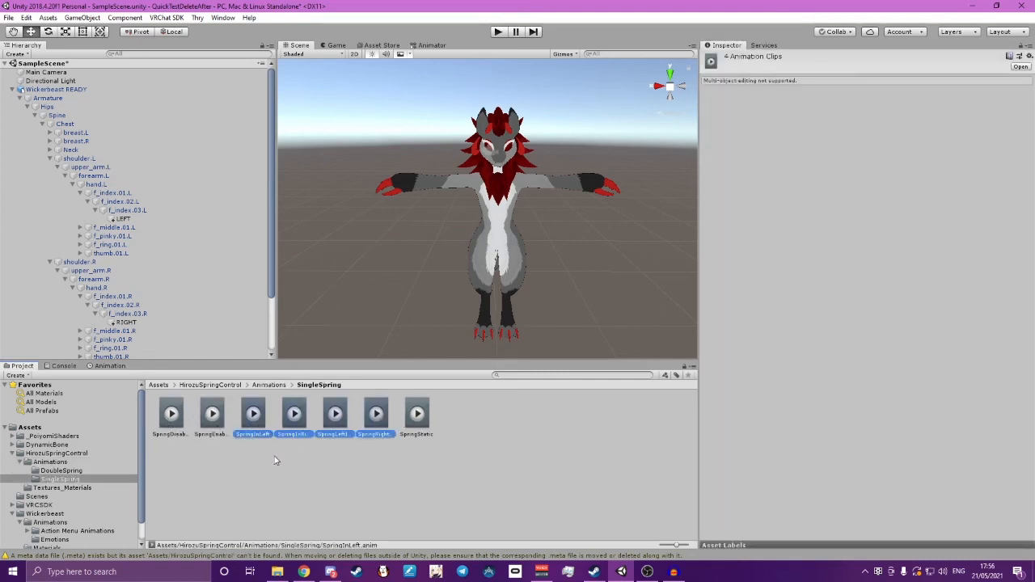
left_click(274, 456)
left_click(249, 416)
left_click(294, 416)
left_click(336, 415)
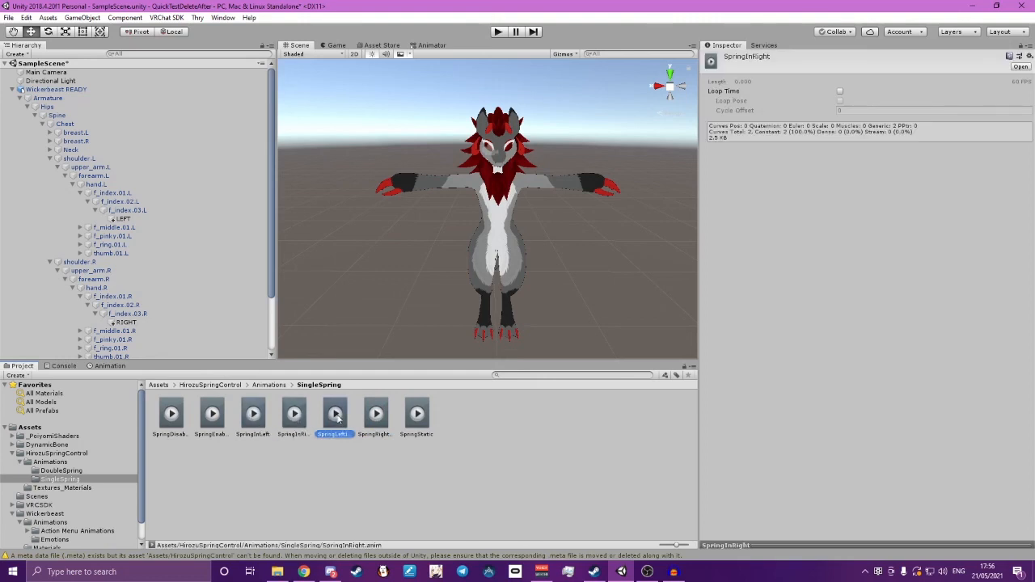
left_click(376, 415)
left_click(293, 490)
Add the four SingleSpring clips from SpringInLeft through SpringRightIdle to the Wickerbeast READY avatar
left_click(253, 417)
left_click(376, 416, "shift")
left_click_drag(380, 419, 55, 96)
Start recording the avatar's SpringInLeft animation clip and open the LEFT object's Rigidbody Mass for editing
left_click(108, 367)
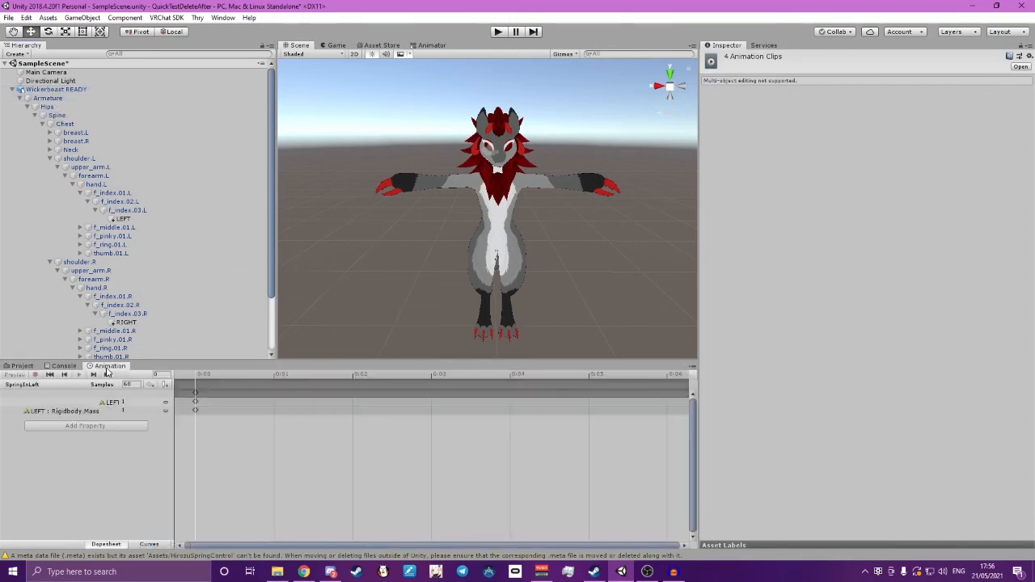
left_click(58, 90)
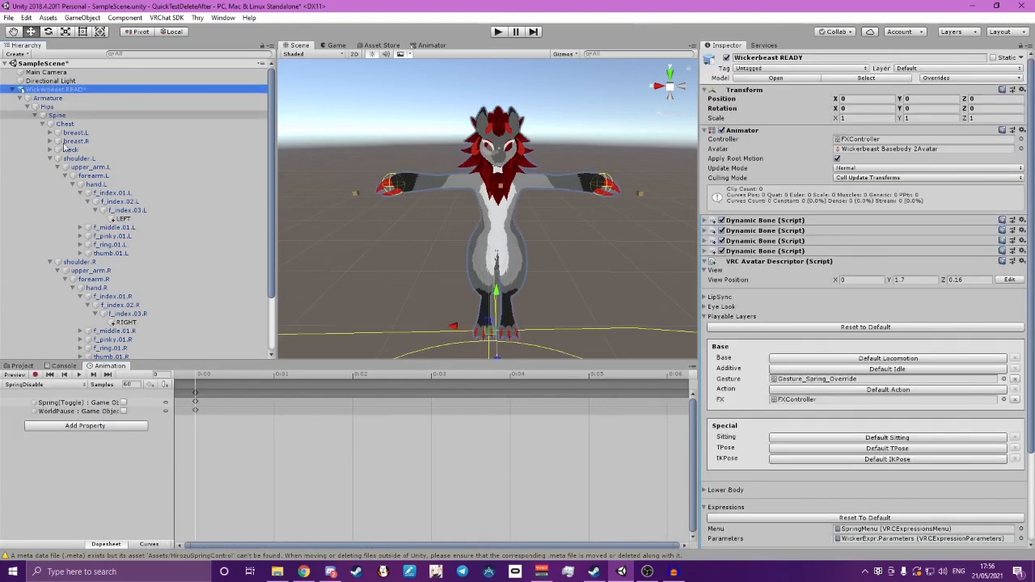
left_click(49, 384)
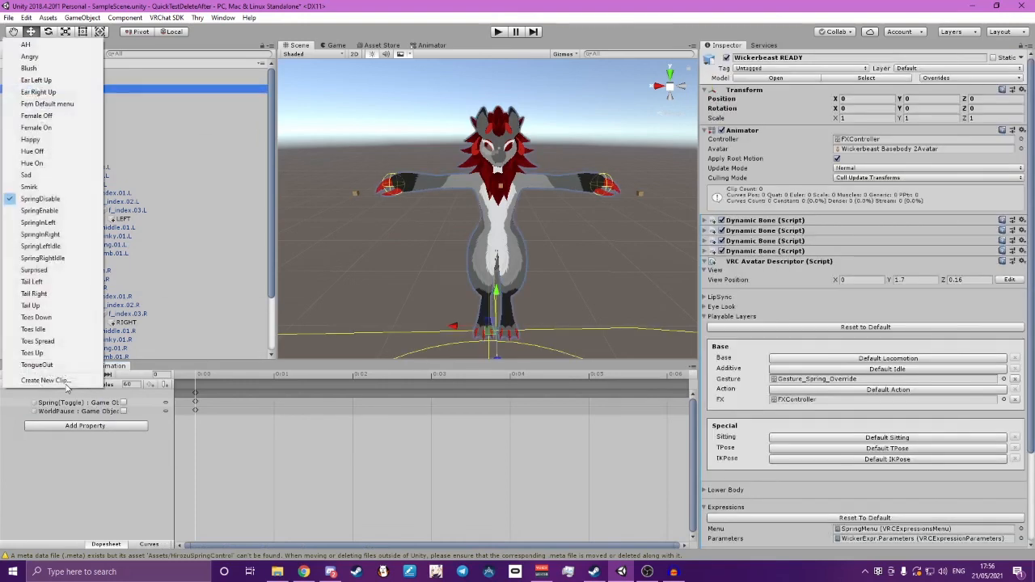
left_click(61, 225)
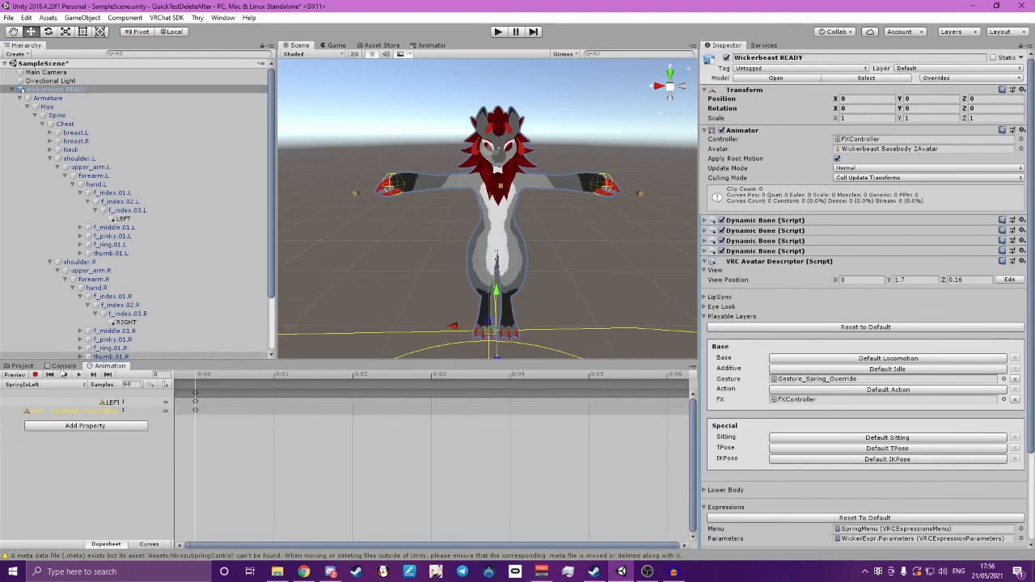
left_click(34, 375)
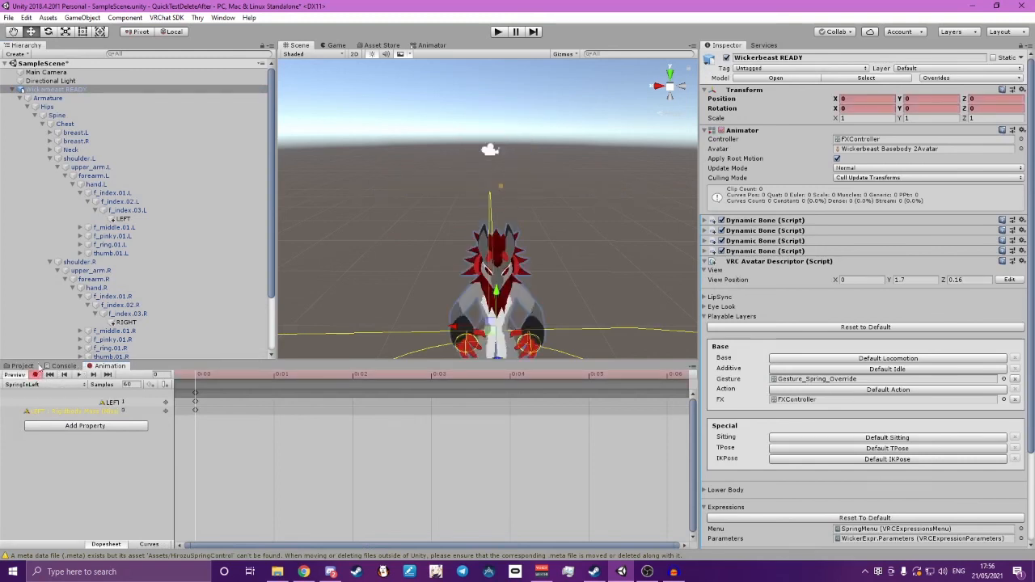
left_click(122, 219)
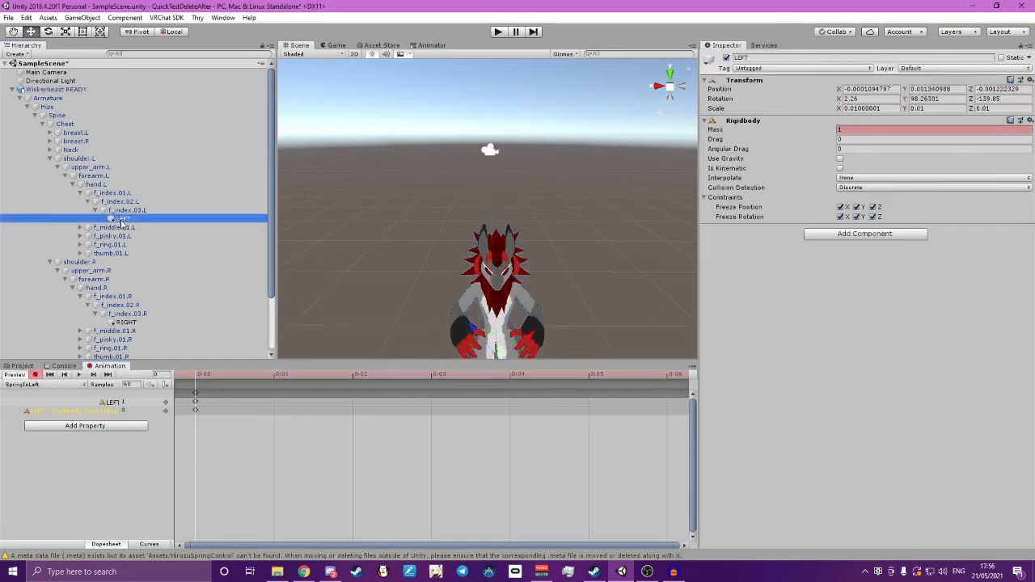
left_click(845, 130)
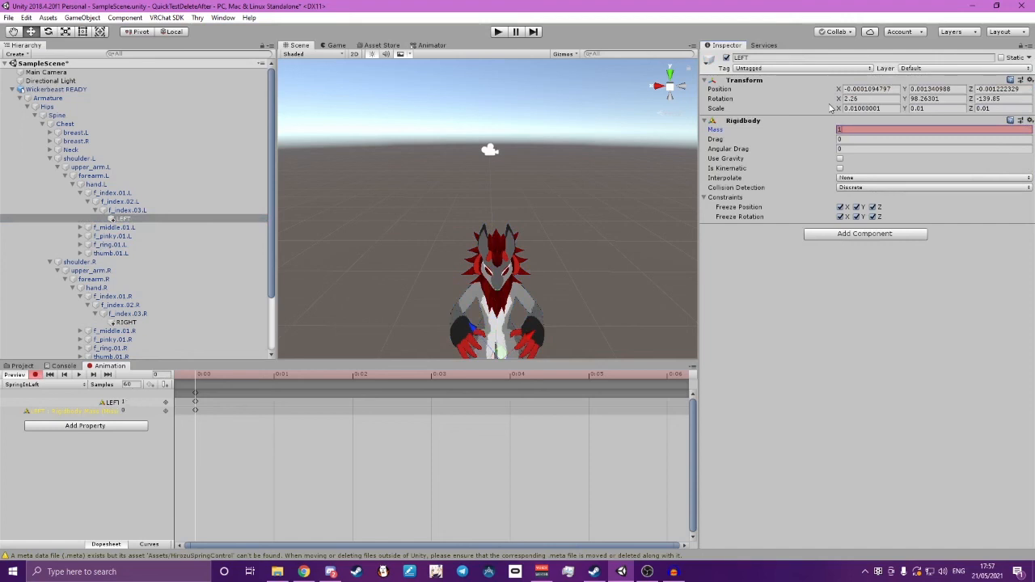
Record the RIGHT object's Rigidbody Mass as 1 in the SpringInRight animation clip and stop recording
left_click(22, 384)
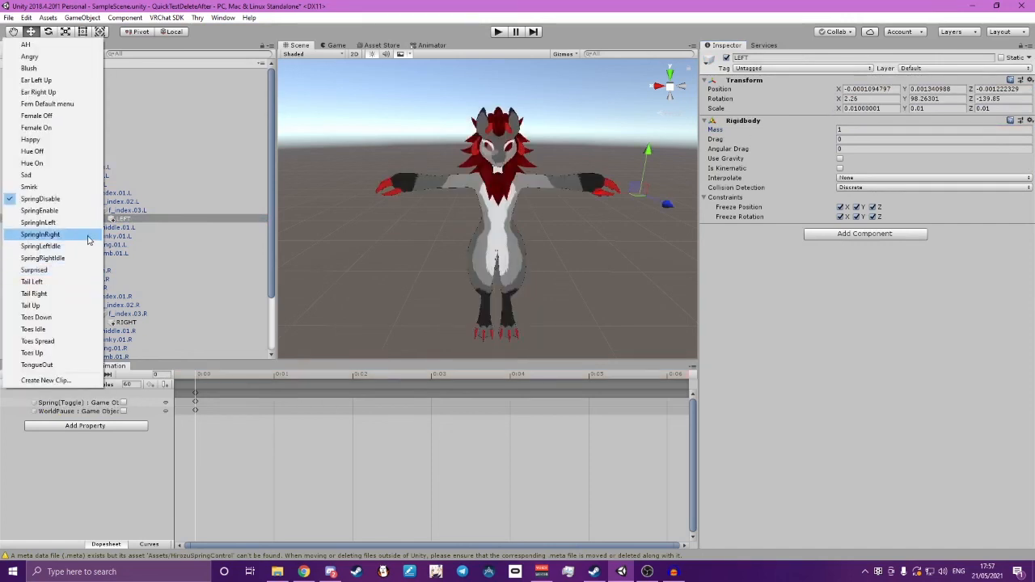
left_click(46, 233)
left_click(34, 375)
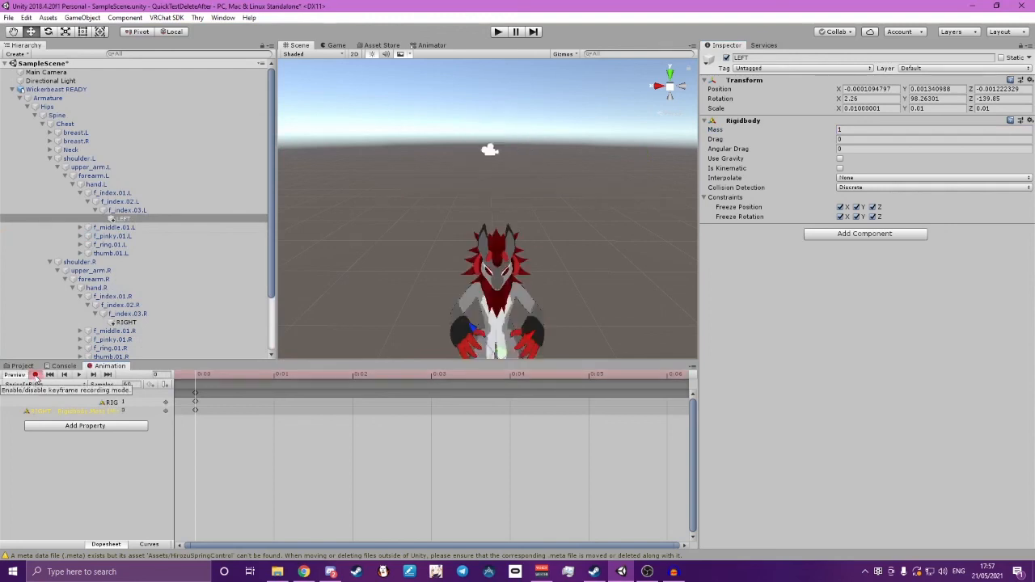
left_click(125, 321)
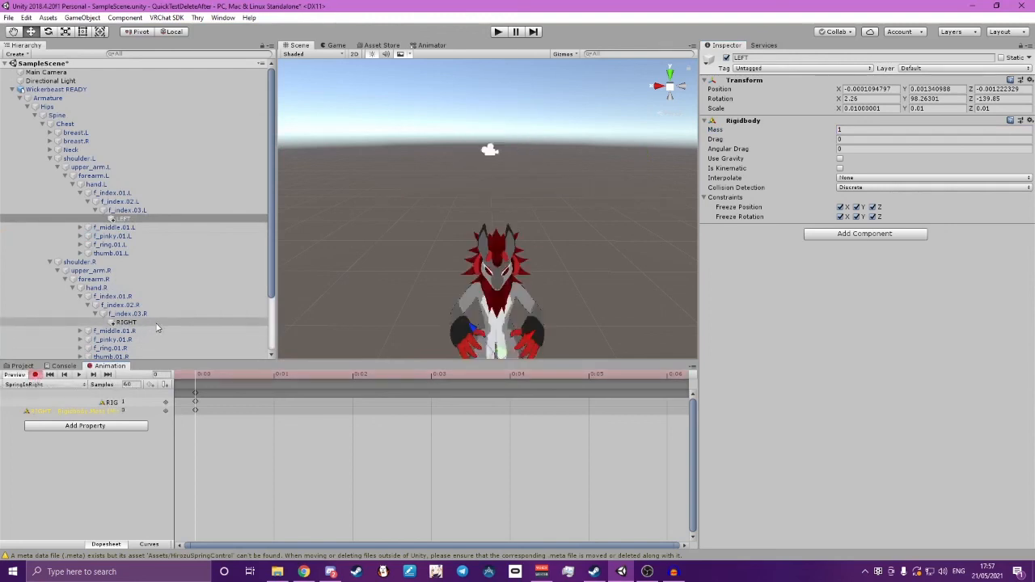
left_click(872, 130)
type("0")
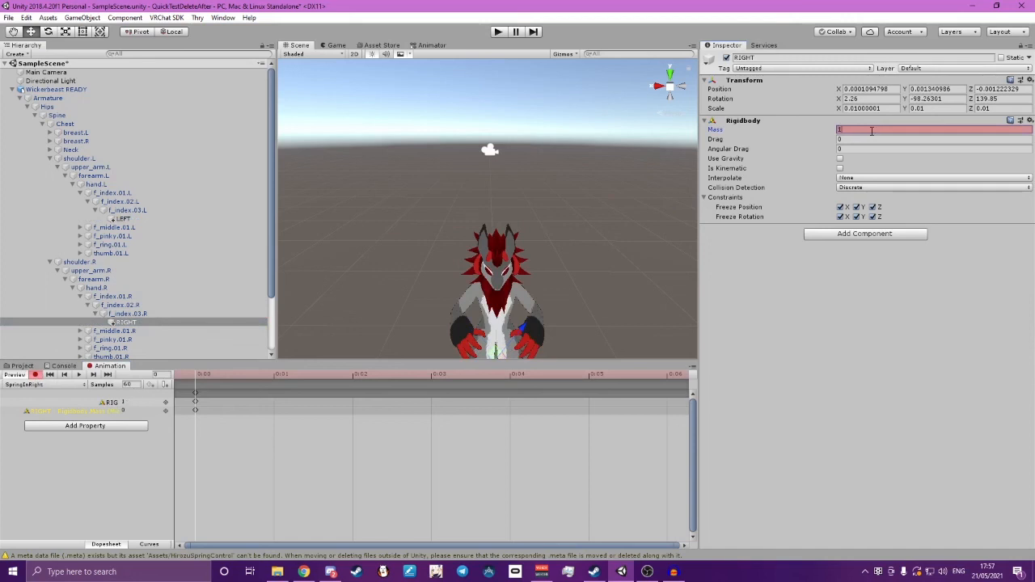
left_click(35, 375)
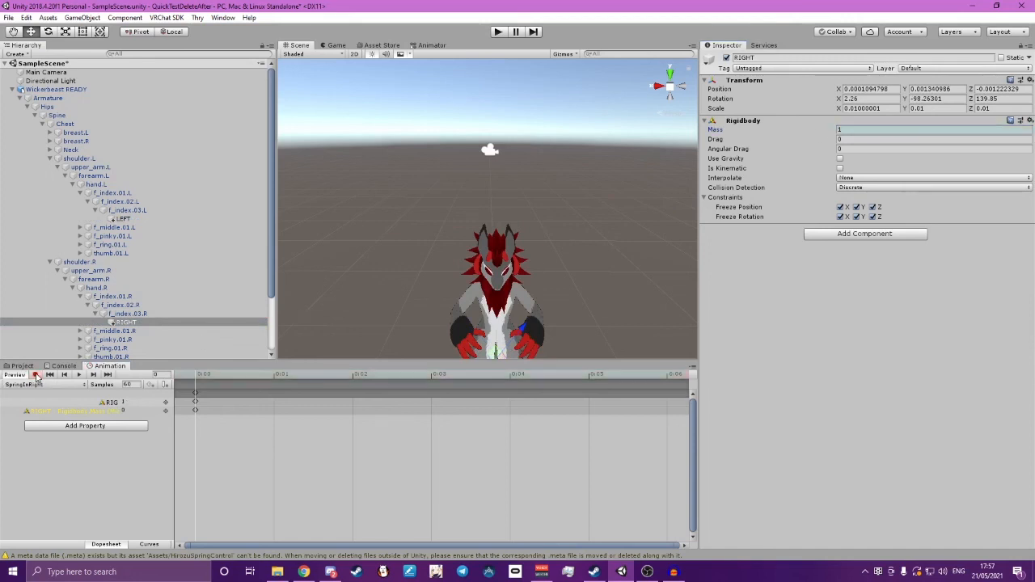
Record the LEFT object's Rigidbody Mass as 0 in the SpringLeftIdle animation clip
left_click(35, 385)
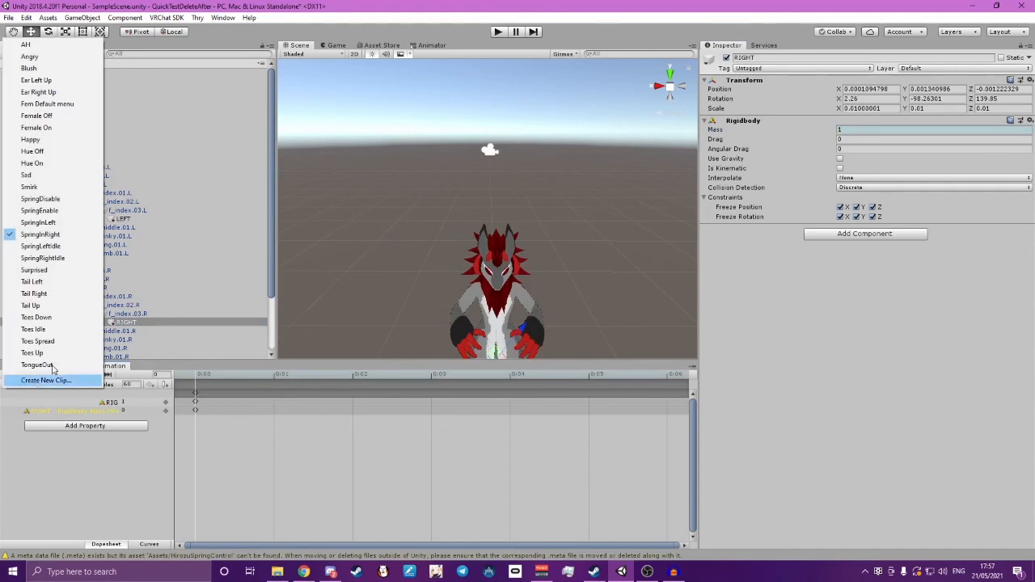
left_click(59, 246)
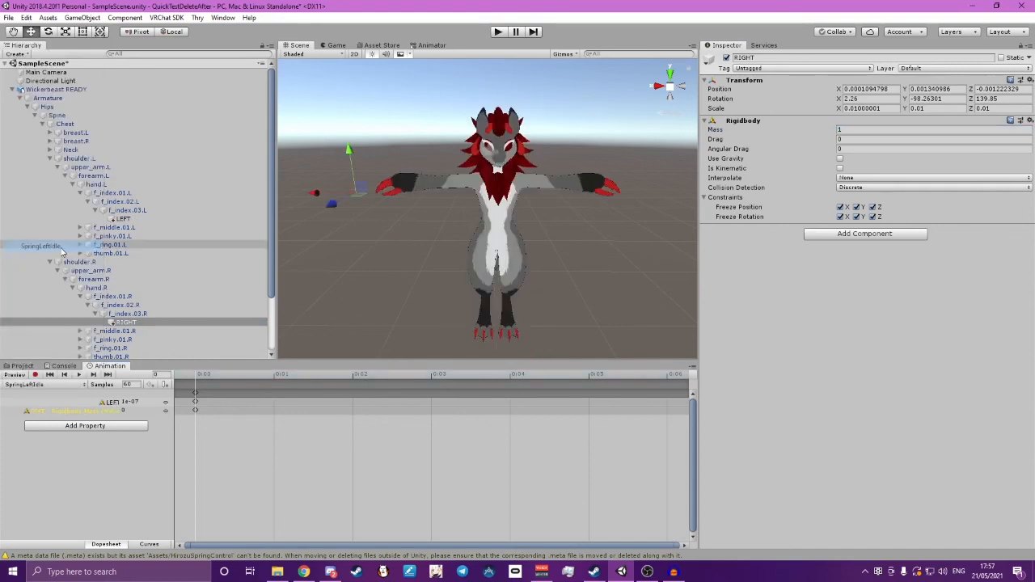
left_click(35, 374)
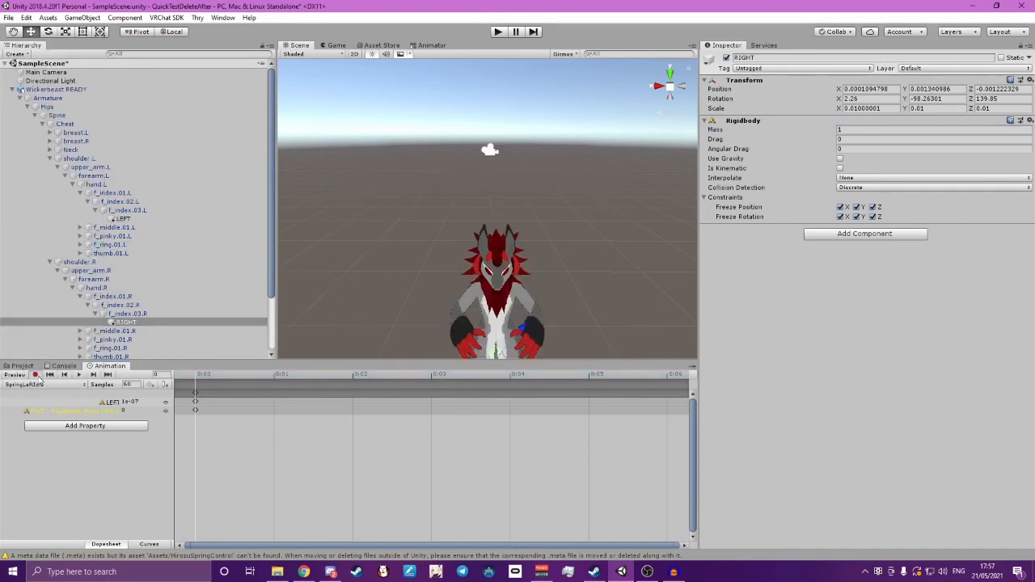
left_click(126, 219)
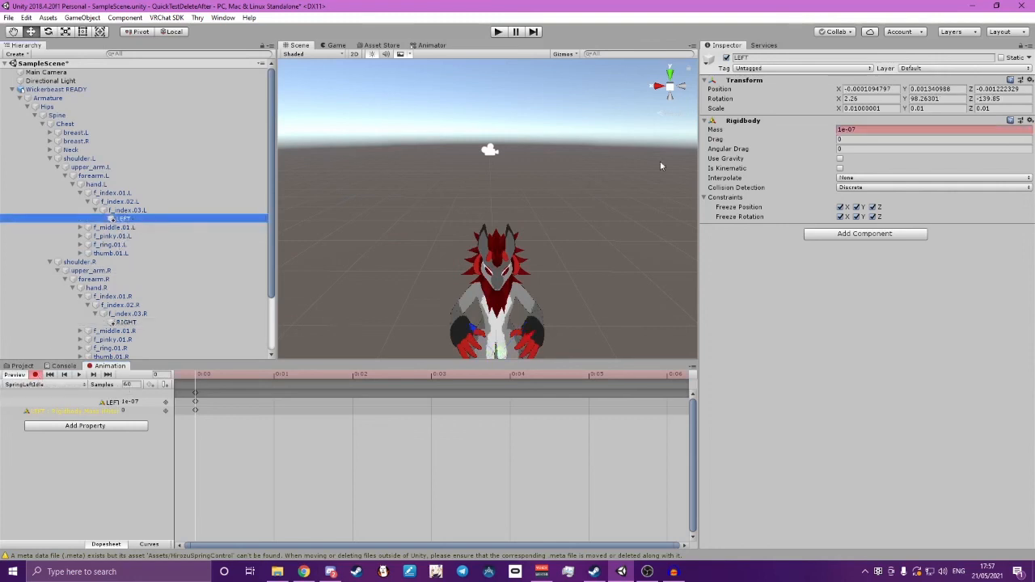
left_click(895, 130)
type("1")
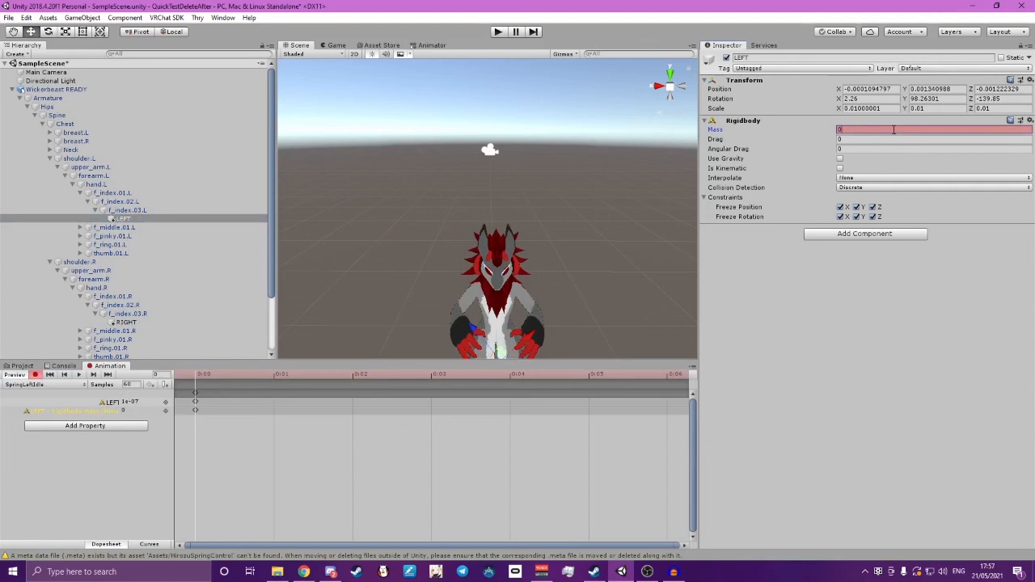
Record the RIGHT object's Rigidbody Mass as 1e-07 in the SpringRightIdle animation clip and stop recording
left_click(63, 387)
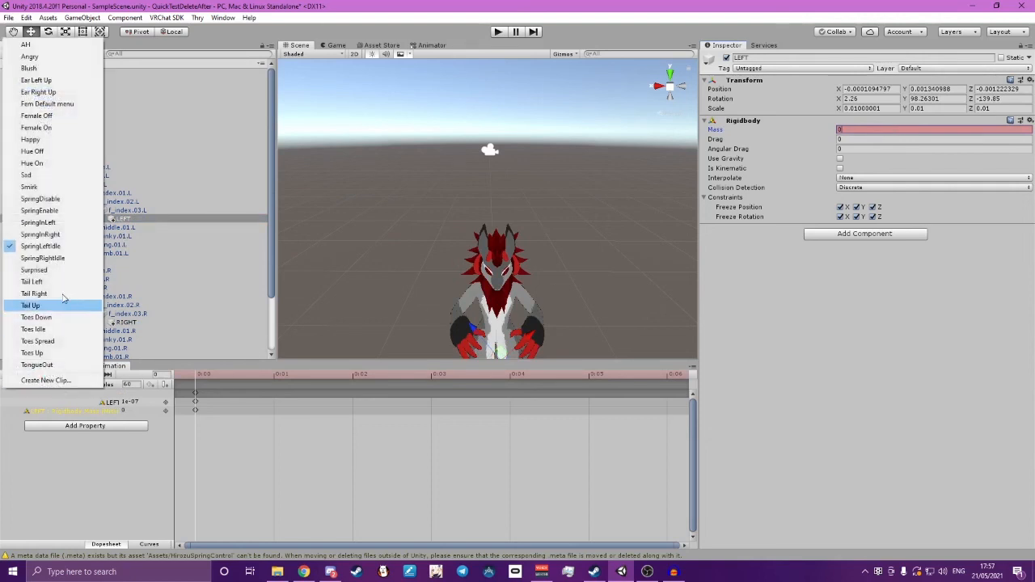
left_click(42, 258)
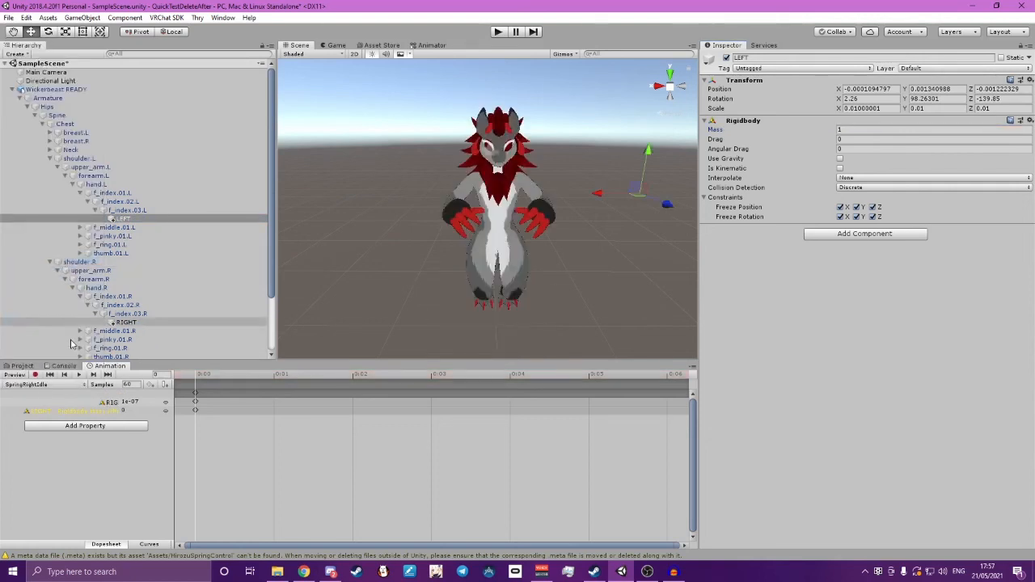
left_click(36, 375)
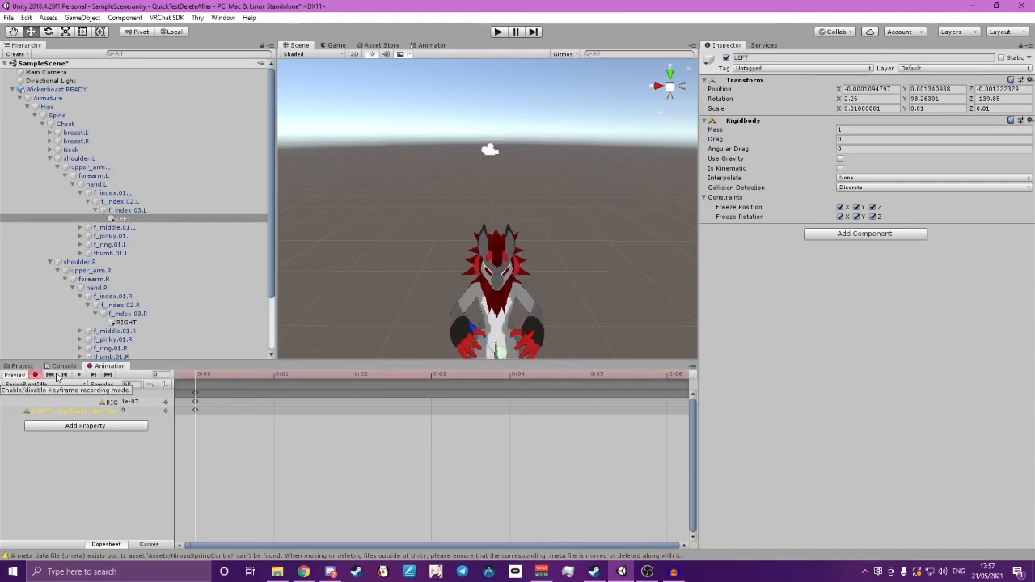
left_click(125, 322)
left_click(872, 129)
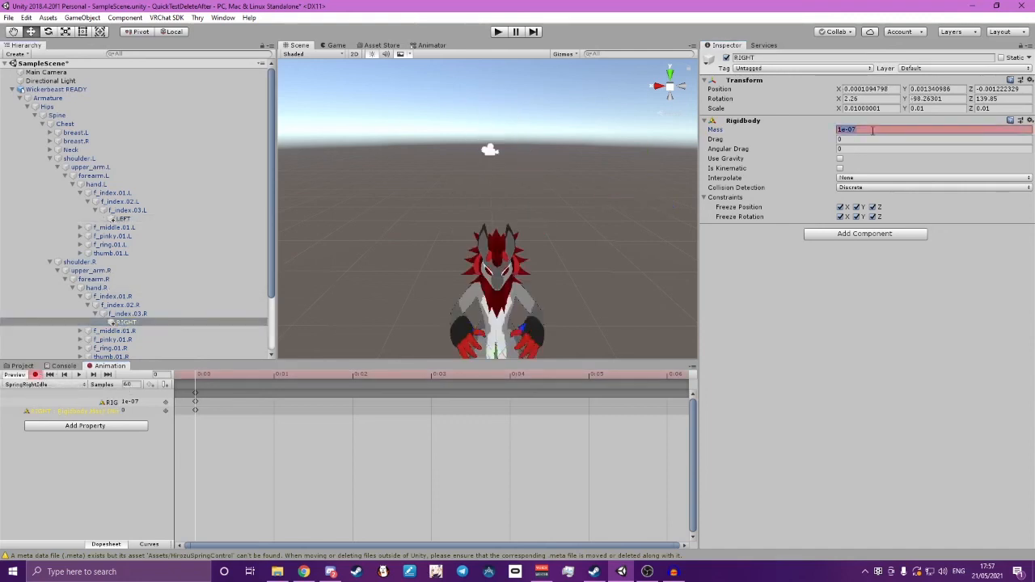
type("1")
left_click(85, 464)
left_click(34, 374)
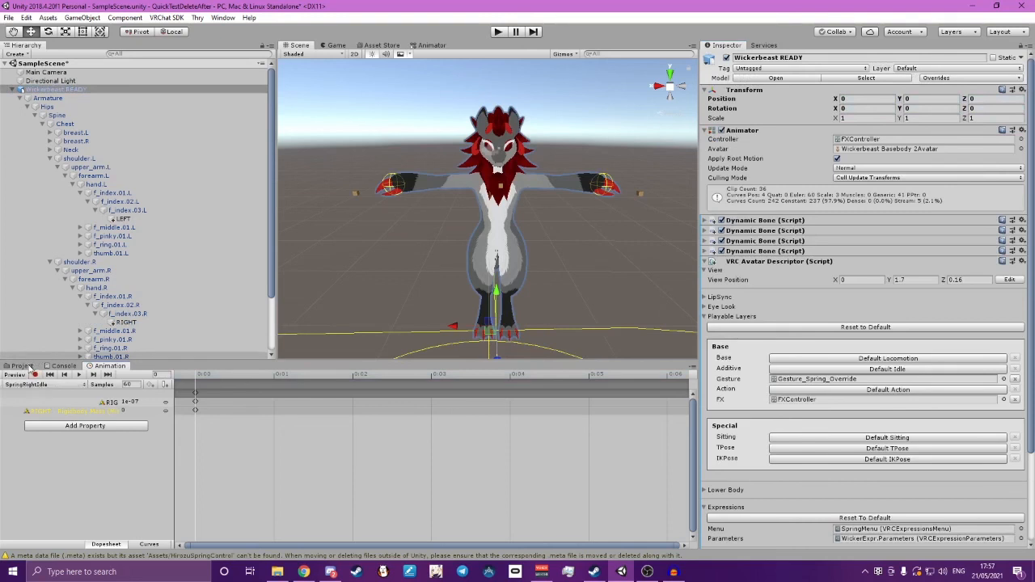
Show the project assets again and collapse the avatar's right shoulder, Chest and Spine bones in the hierarchy
left_click(21, 366)
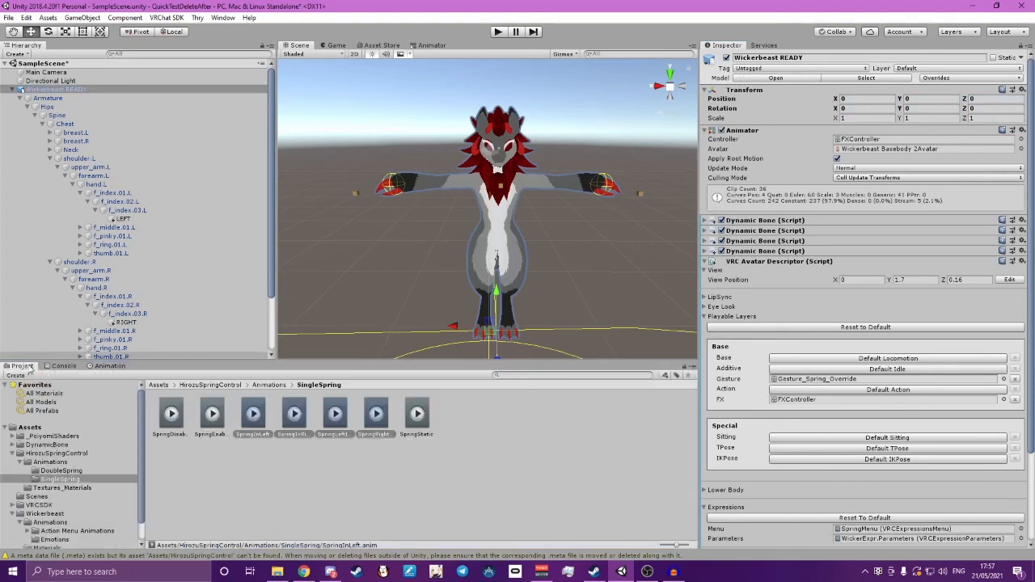
left_click(51, 262)
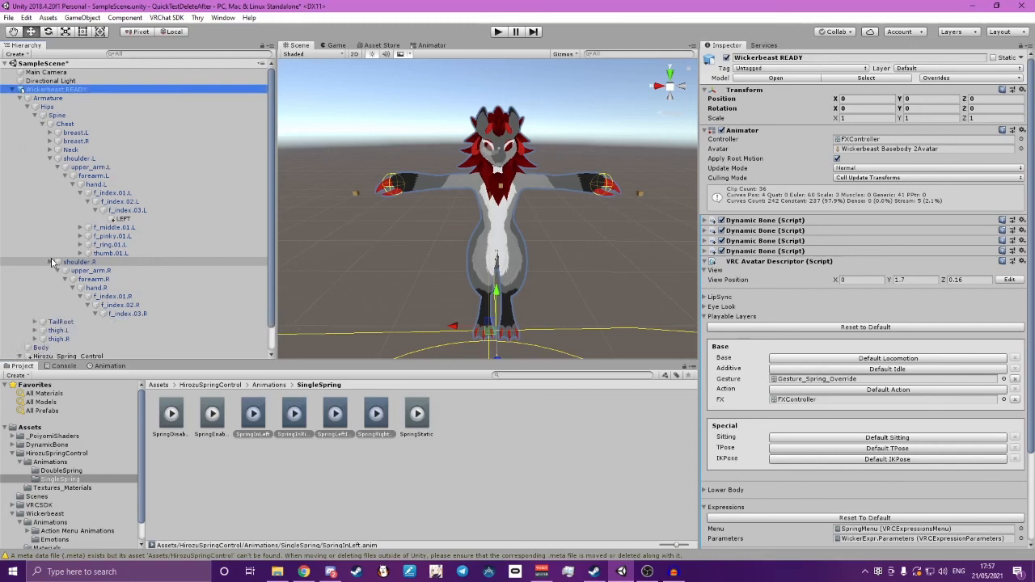
left_click(42, 125)
left_click(36, 116)
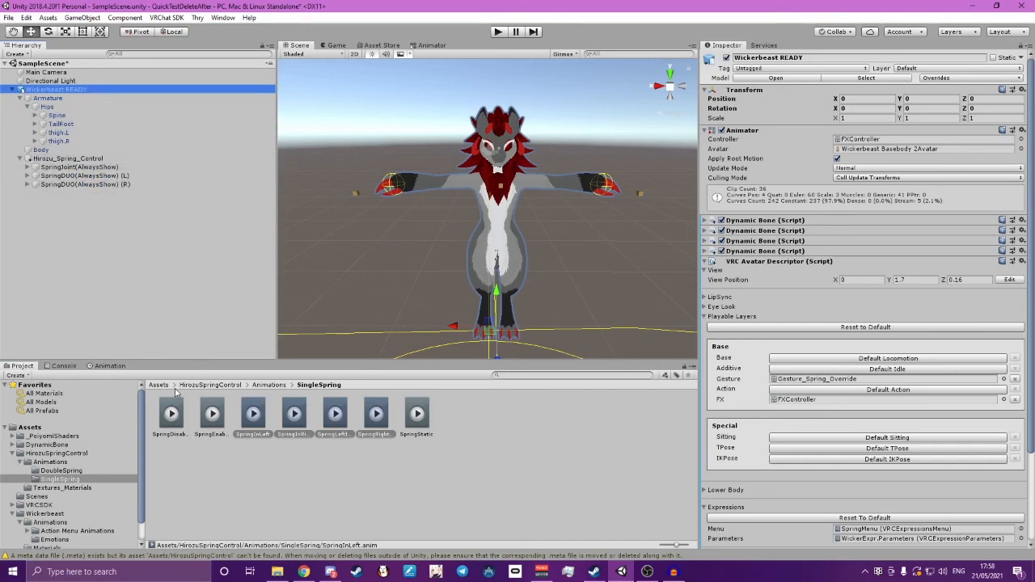
Open HirozuSpringControl's Textures_Materials folder and select the SpringTexture material
left_click(212, 385)
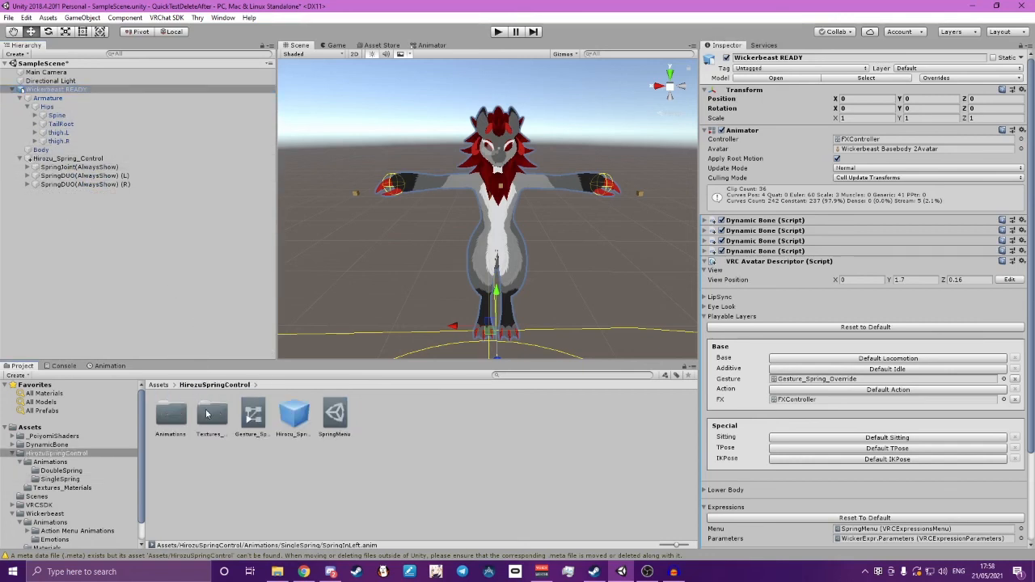
double_click(208, 414)
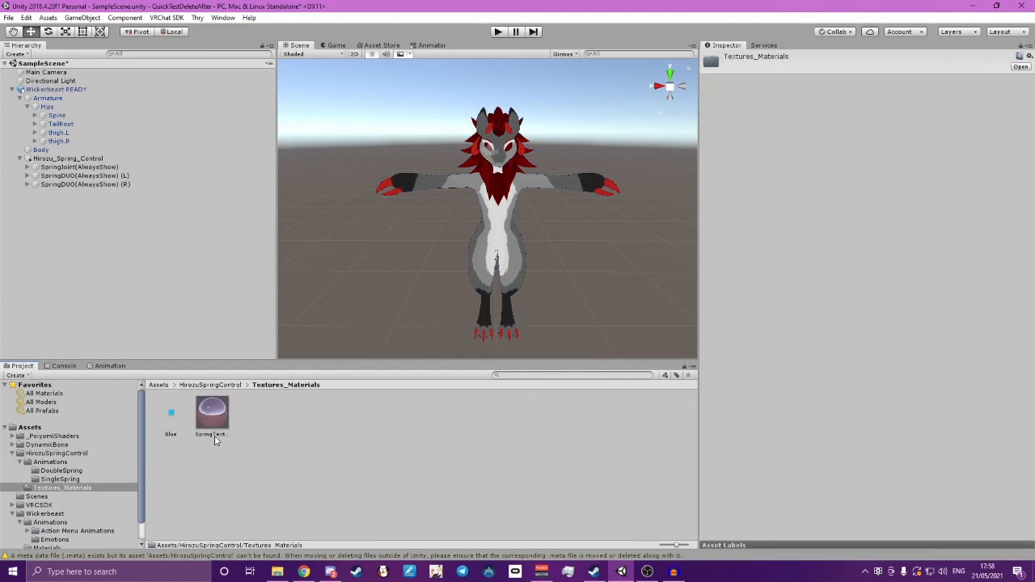
left_click(212, 416)
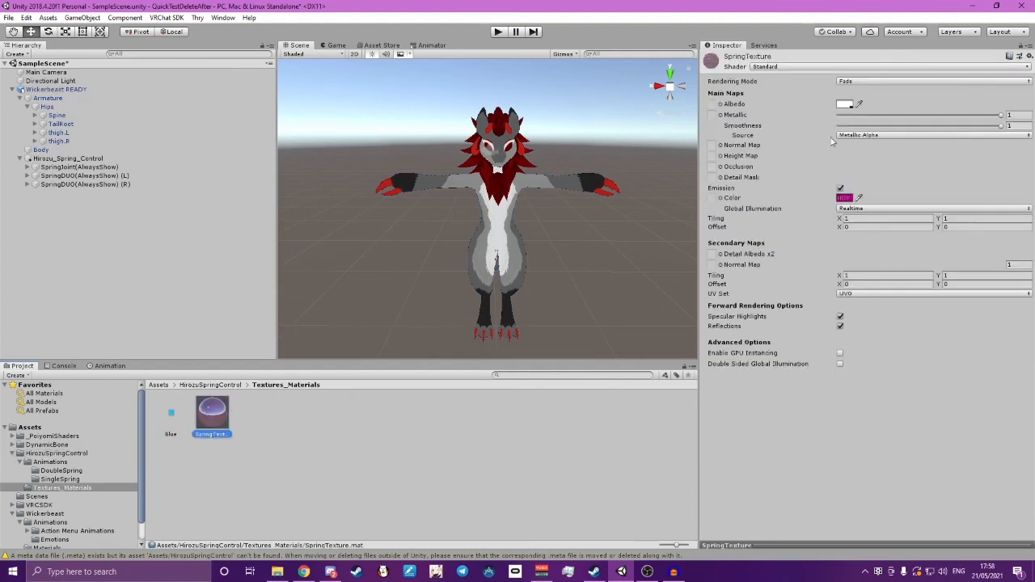
Change the SpringTexture material's shader to .poiyomi/Toon/Opaque and expand its Main settings
left_click(768, 66)
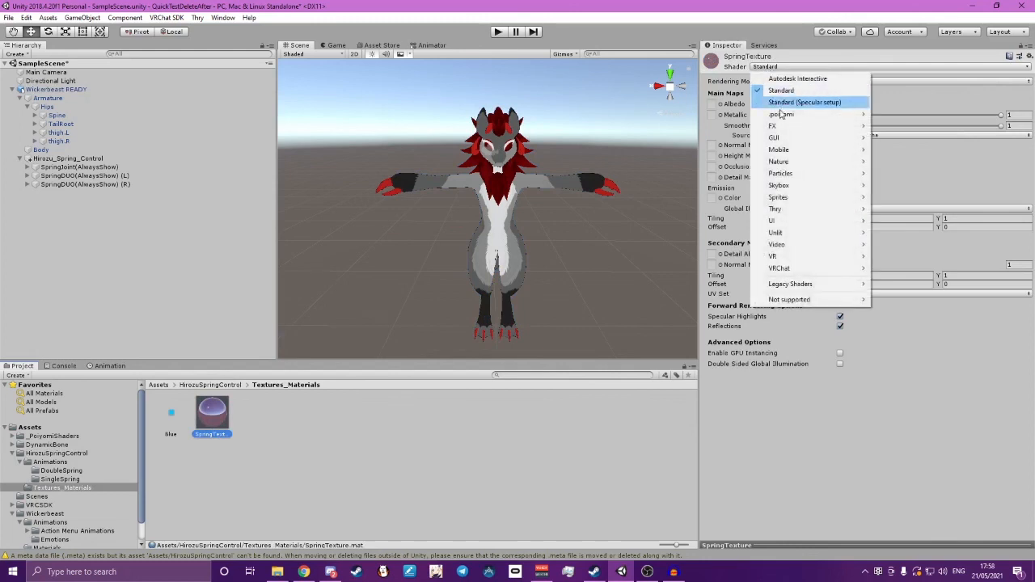
mouse_move(816, 114)
mouse_move(894, 126)
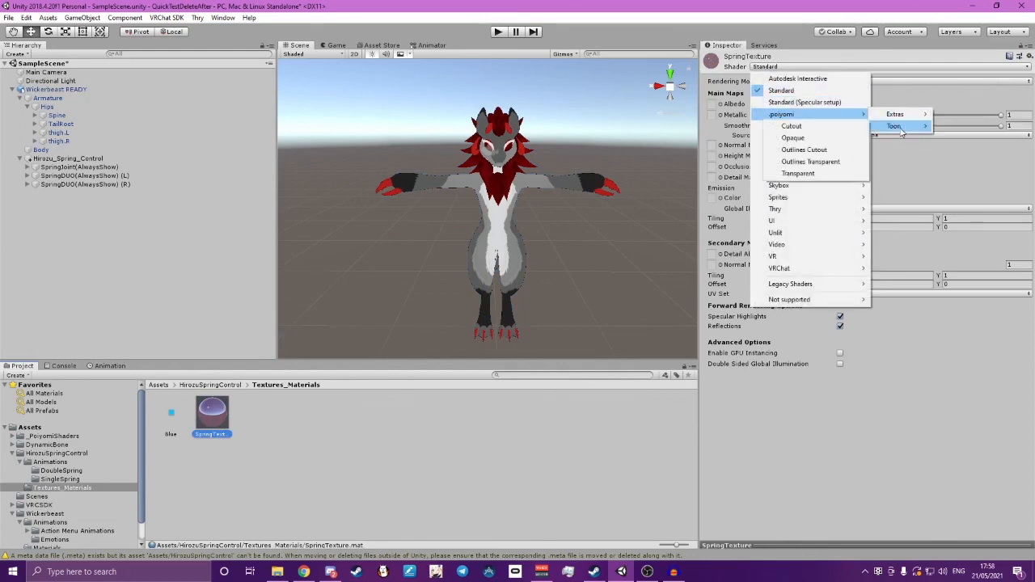
left_click(815, 142)
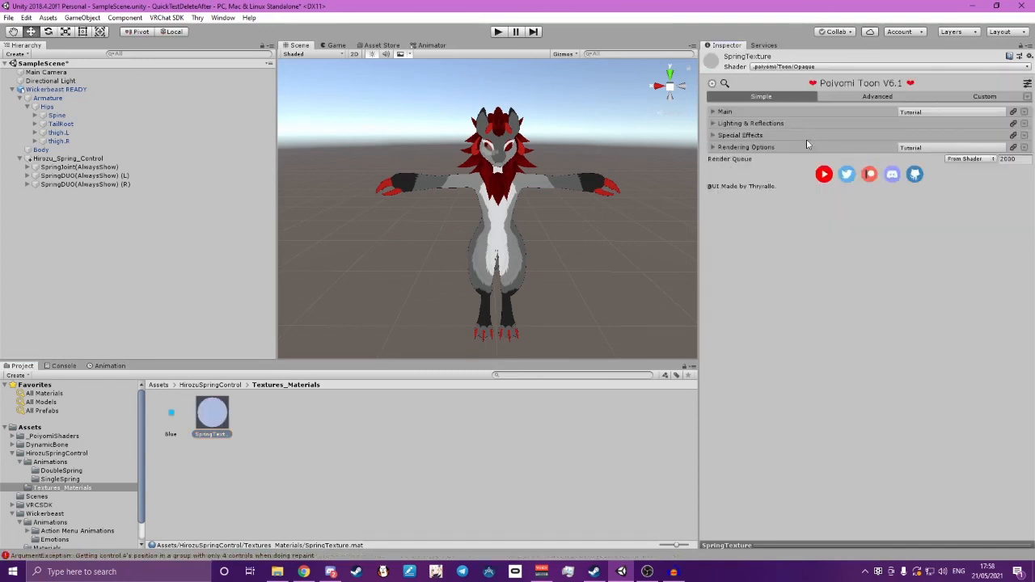
left_click(714, 114)
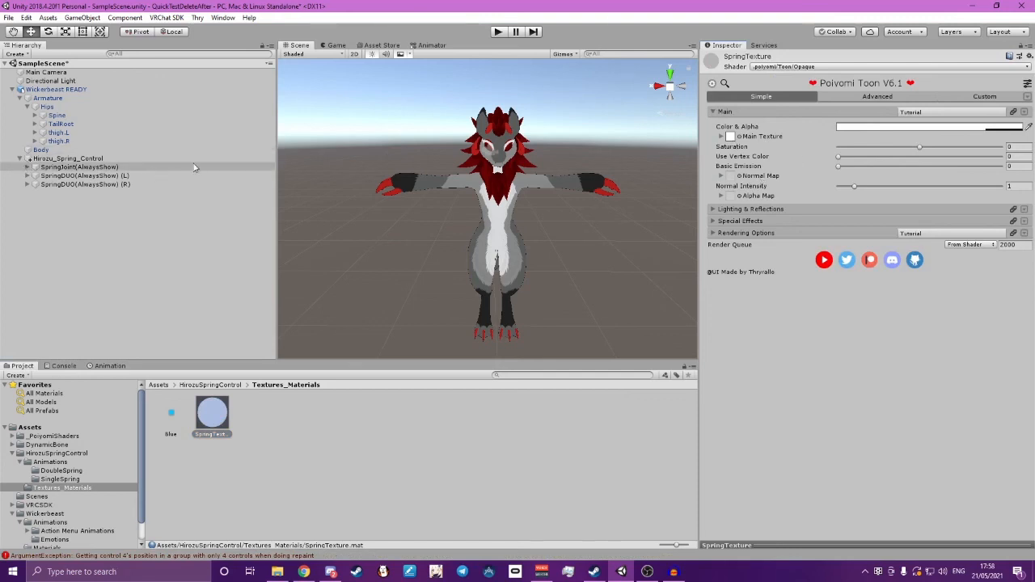
Activate the Spring(Toggle) object under SpringJoint(AlwaysShow) and frame its sphere in the scene
right_click_drag(523, 187, 525, 198)
scroll(526, 212, "up", 5)
middle_click_drag(527, 212, 518, 211)
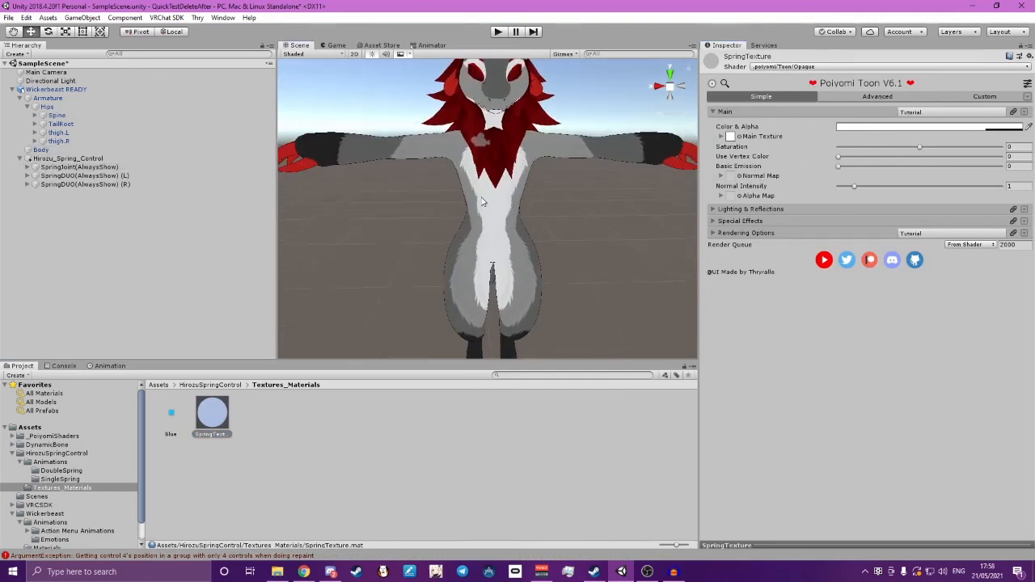
left_click(29, 167)
left_click(70, 175)
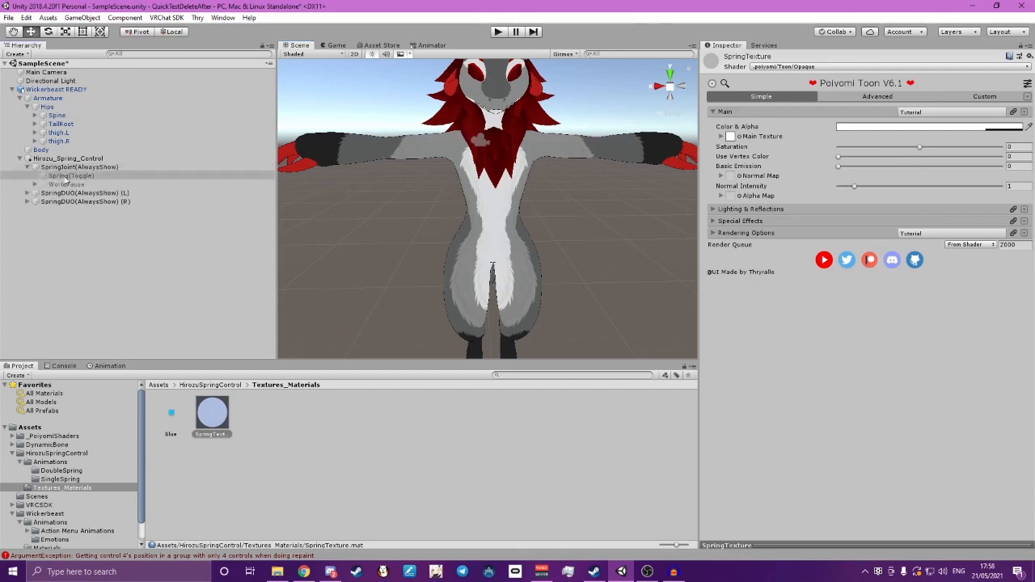
left_click(727, 58)
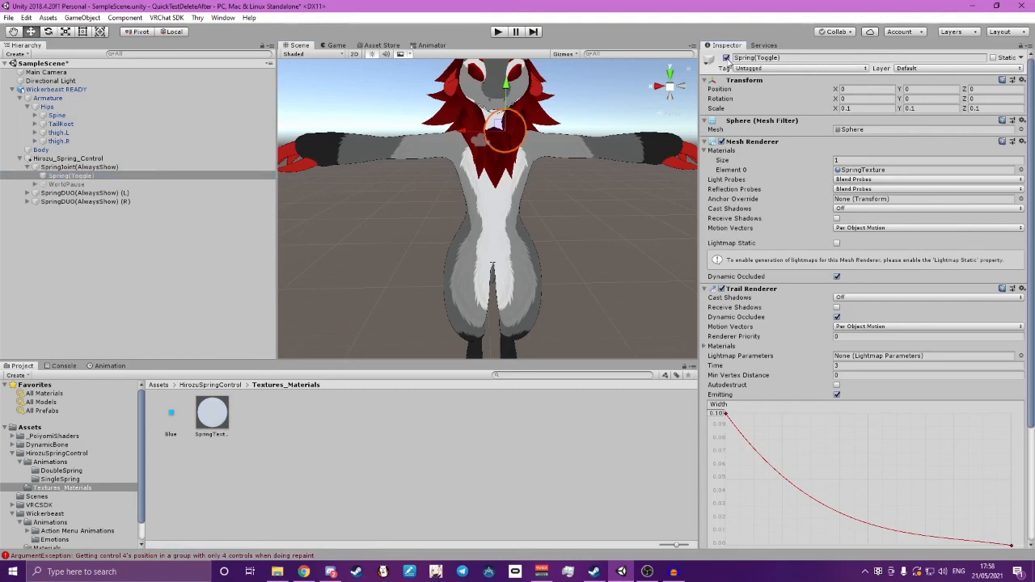
right_click_drag(542, 153, 675, 162)
scroll(538, 131, "up", 5)
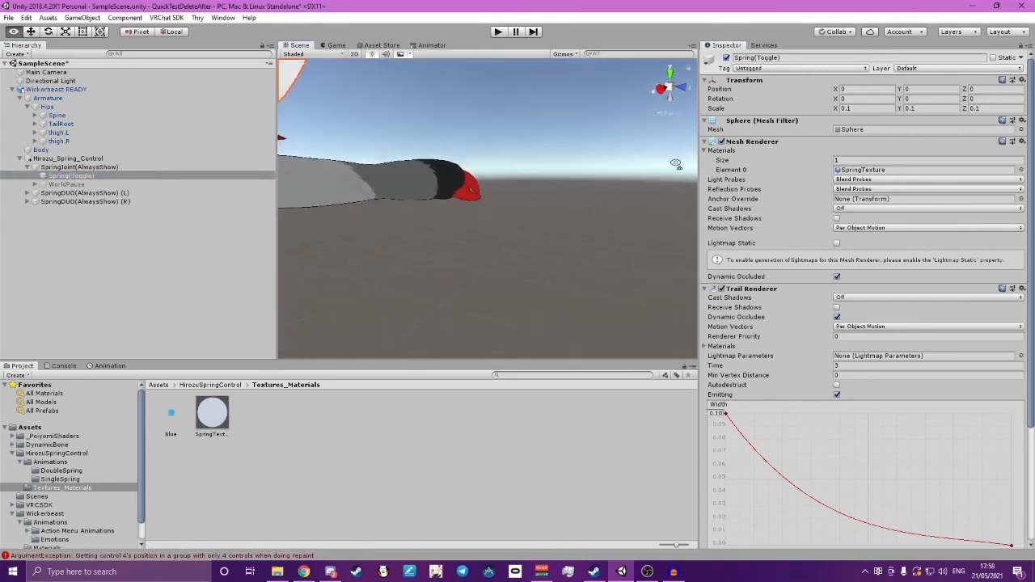
scroll(584, 160, "down", 5)
key("f")
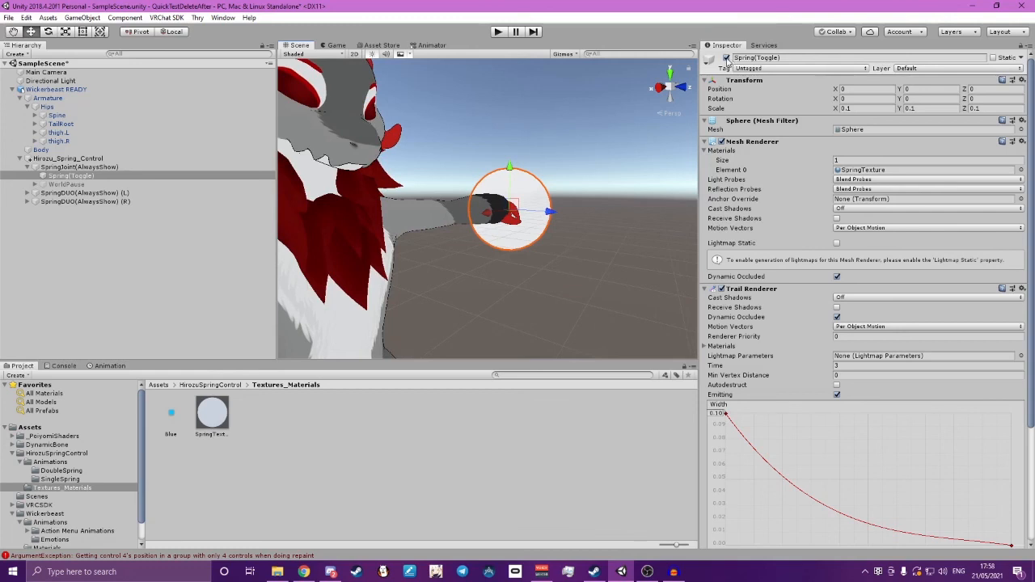
Try Emission with Replace Base Color and strength 0 on the SpringTexture material, and return its shader to Standard
left_click(213, 411)
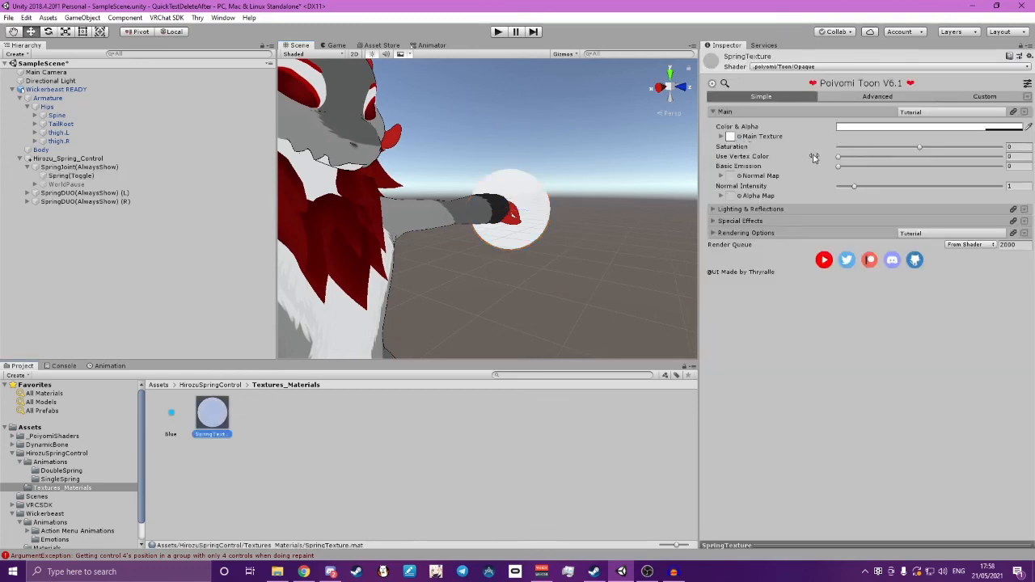
left_click(713, 222)
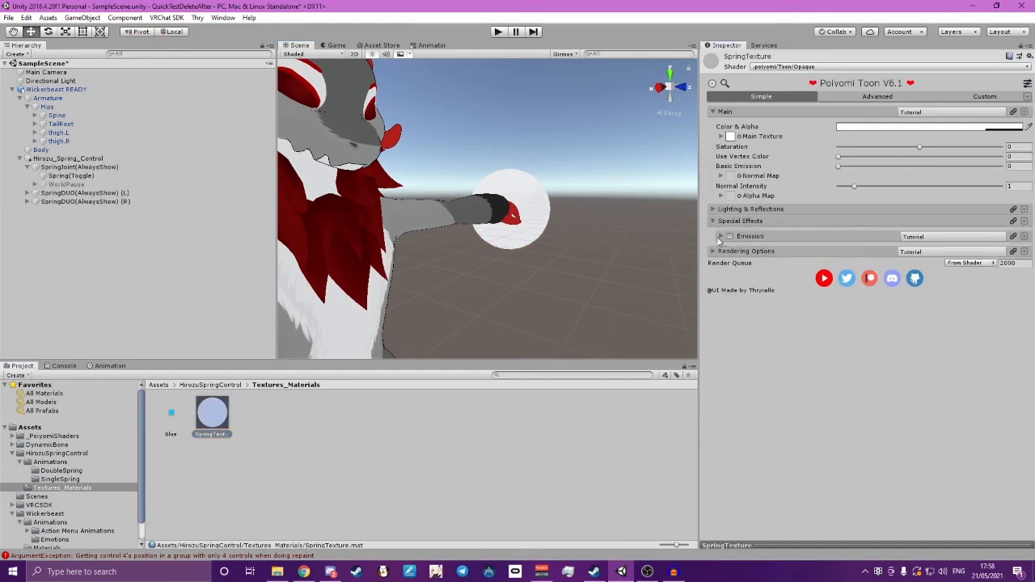
left_click(719, 237)
left_click(839, 252)
mouse_move(838, 301)
left_mouse_down()
mouse_move(909, 302)
mouse_move(800, 306)
mouse_move(988, 304)
mouse_move(820, 307)
left_mouse_up()
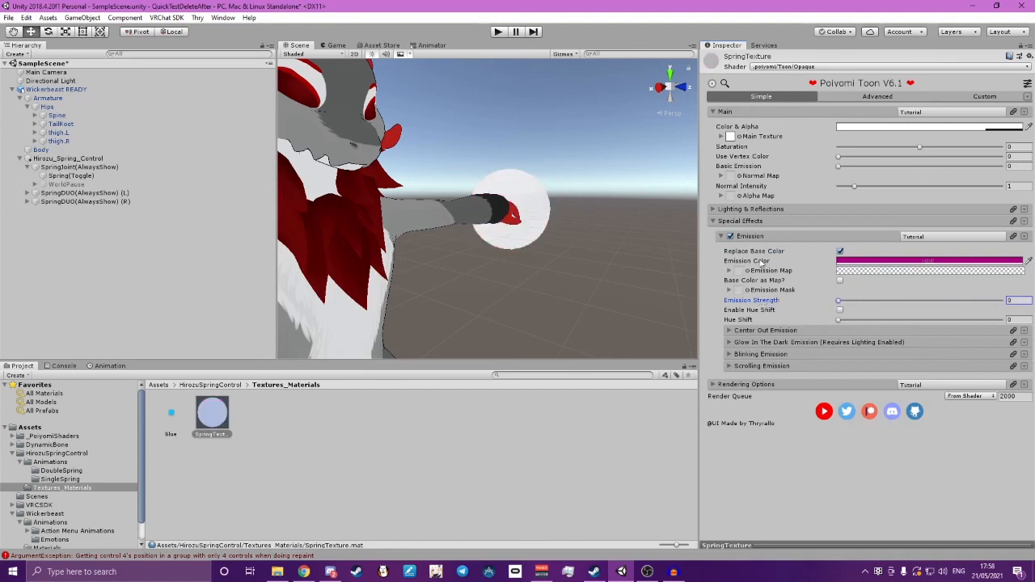
left_click(800, 67)
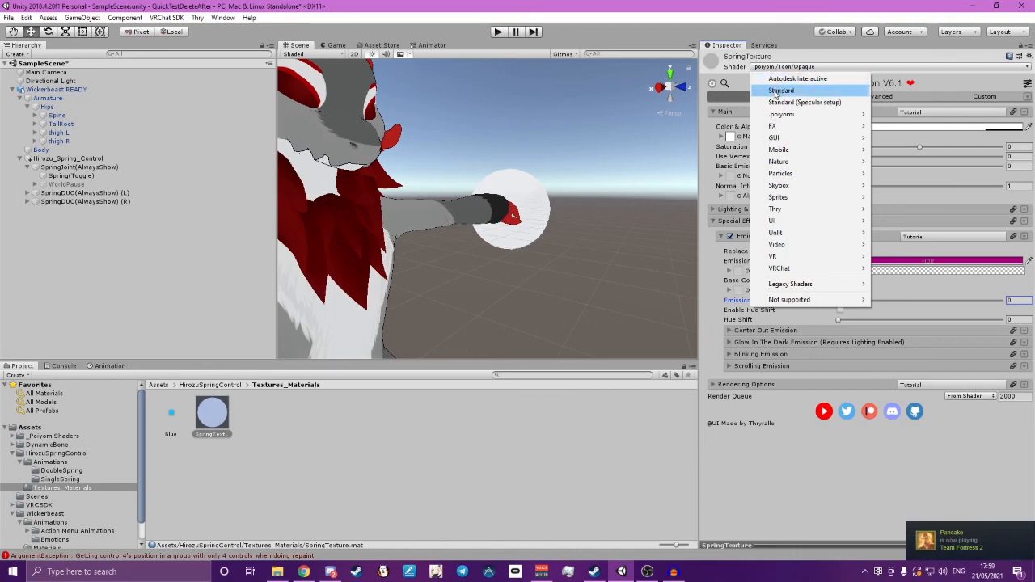
left_click(779, 91)
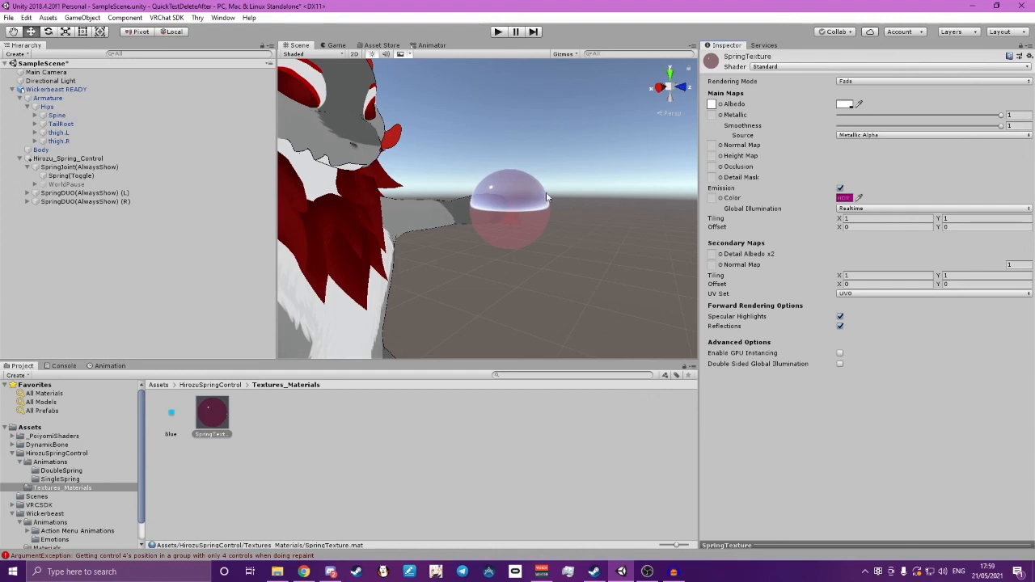
Try the Capsule, Plane and Cylinder meshes on the Spring(Toggle) object under SpringJoint(AlwaysShow)
left_click(60, 177)
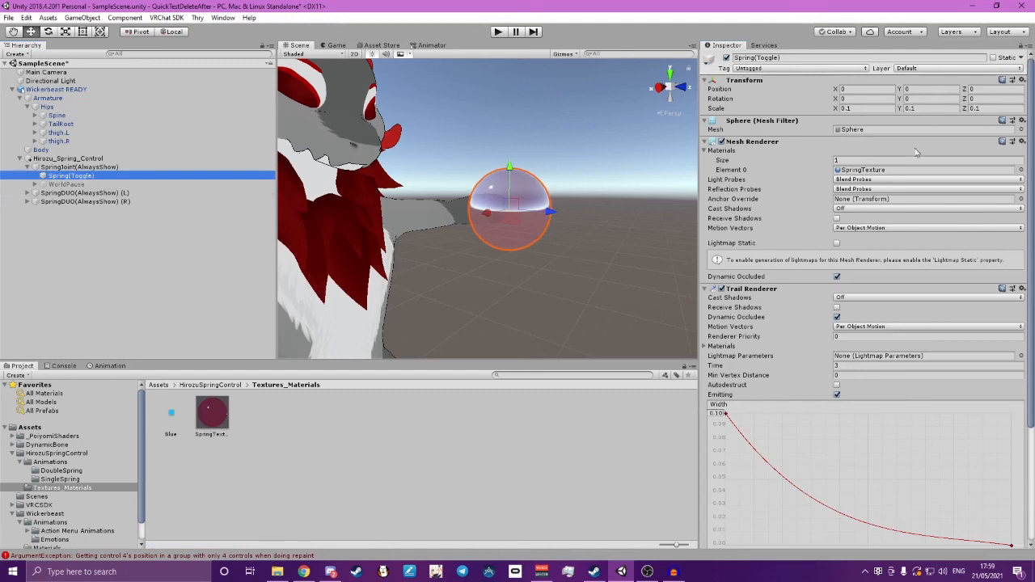
left_click(1021, 129)
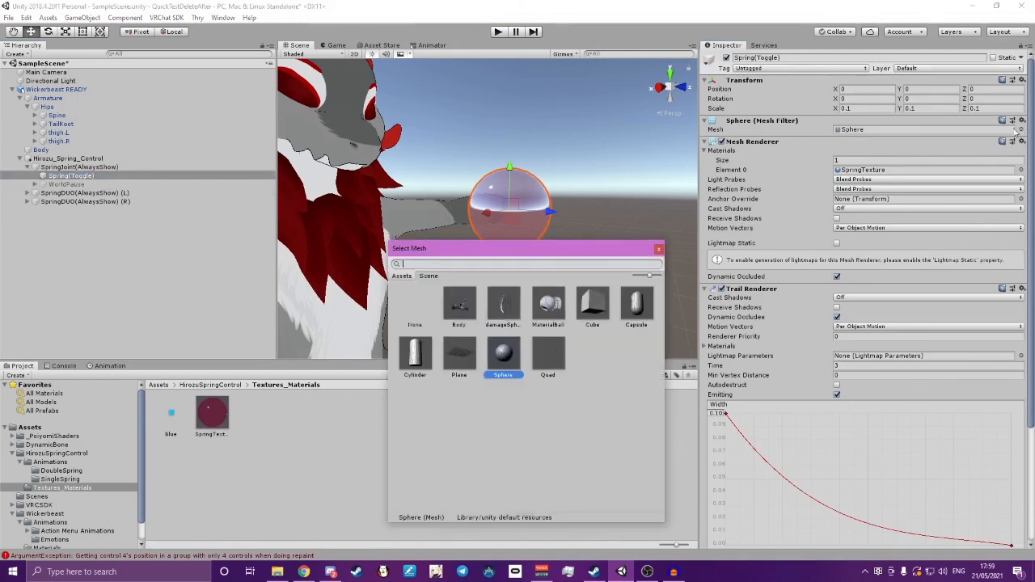
left_click_drag(488, 251, 387, 219)
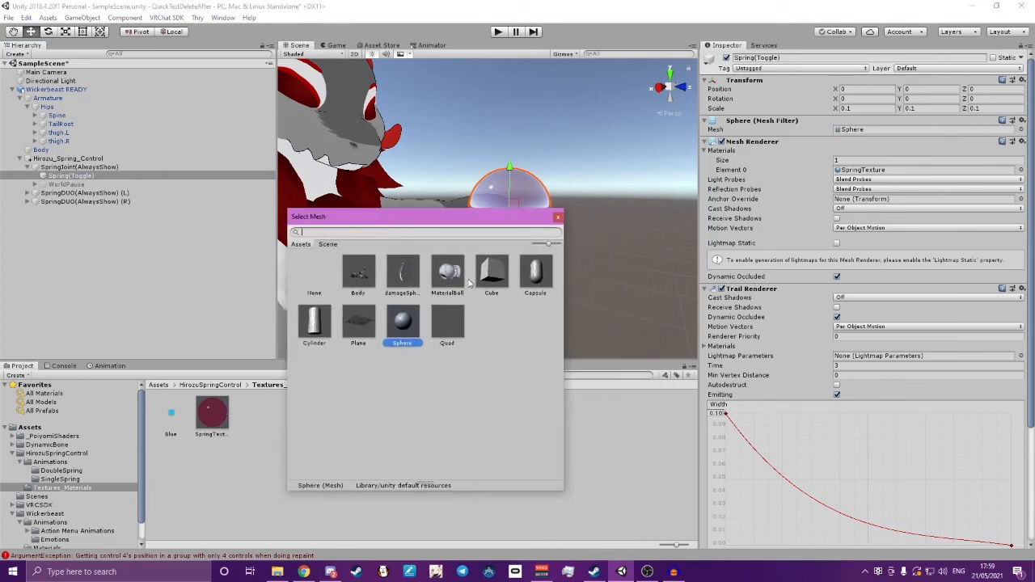
left_click_drag(474, 224, 356, 297)
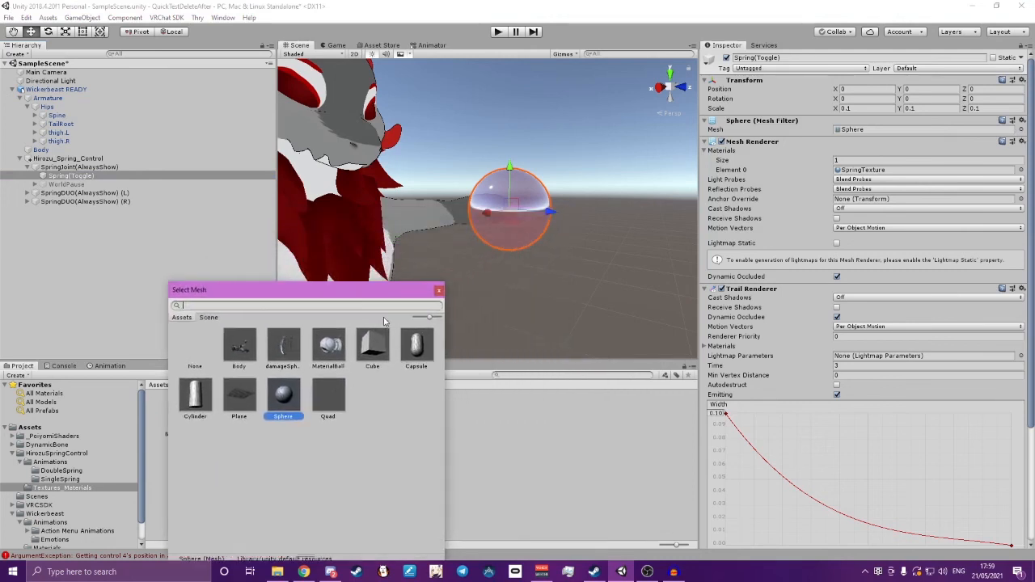
left_click(416, 349)
left_click(239, 396)
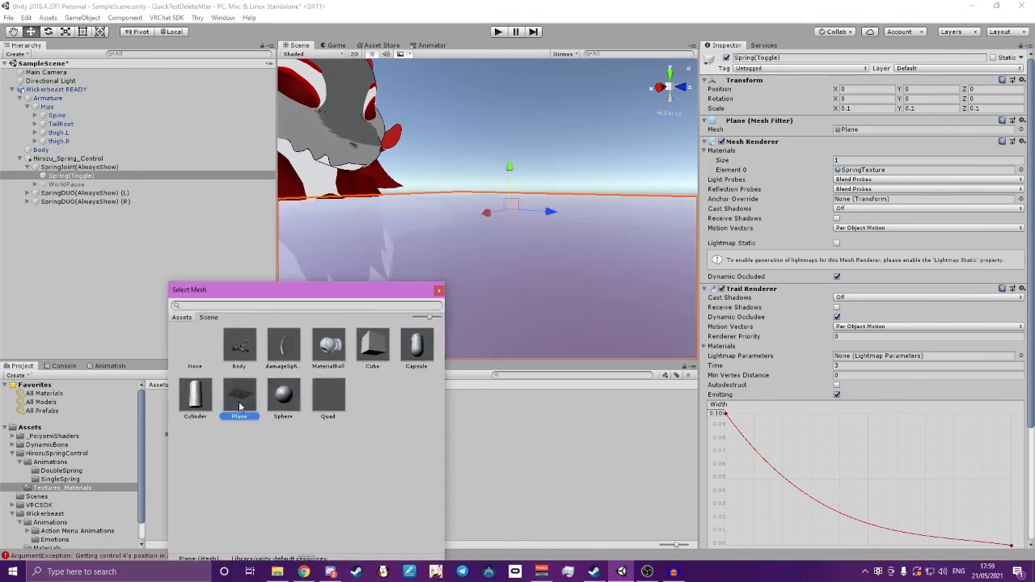
left_click(203, 412)
Try the MaterialBall, Cube and damageSphere meshes on the same Spring(Toggle) object, and return its mesh to Sphere
left_click(329, 353)
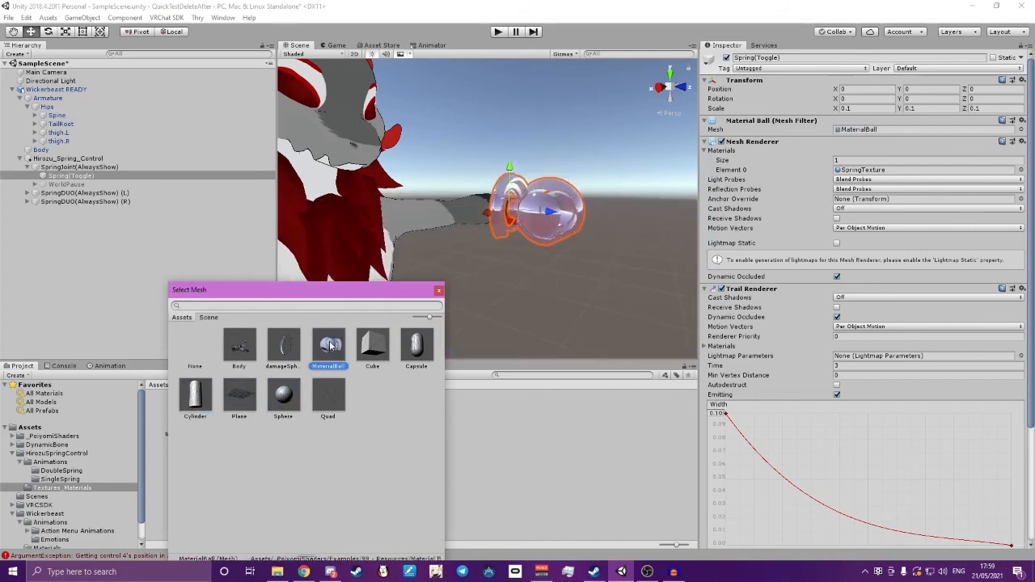
left_click(369, 346)
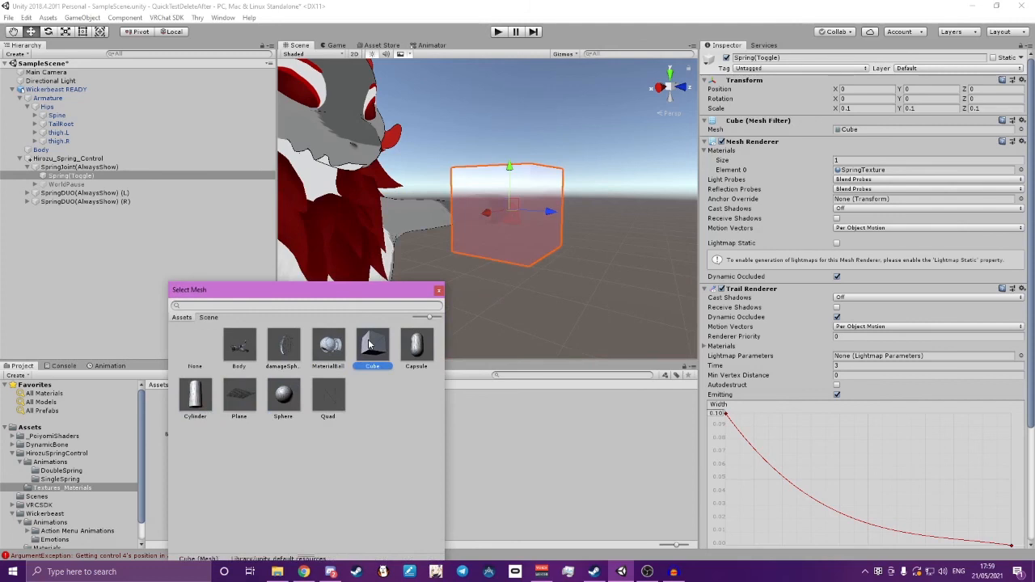
left_click(249, 355)
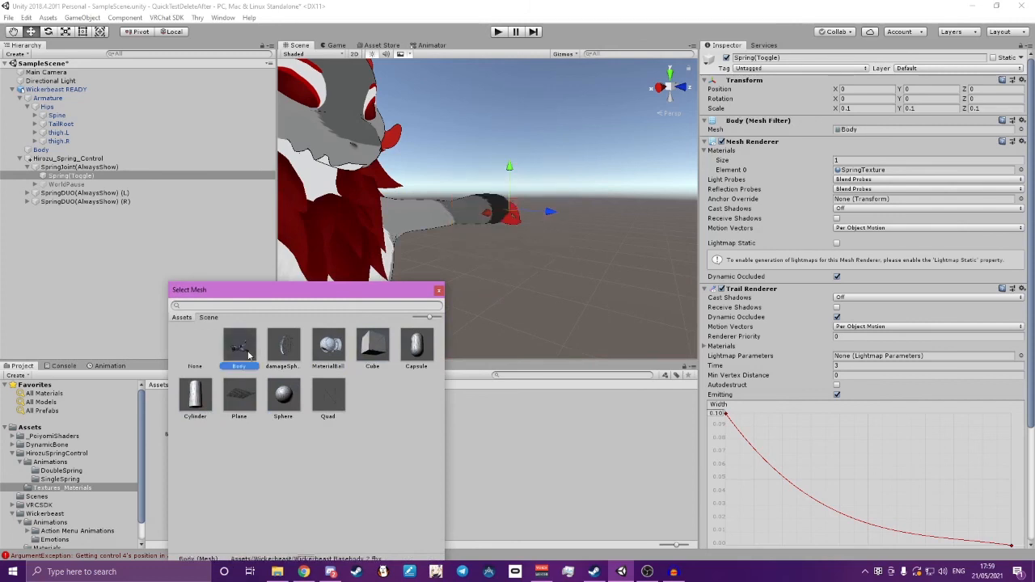
left_click(409, 349)
left_click(276, 399)
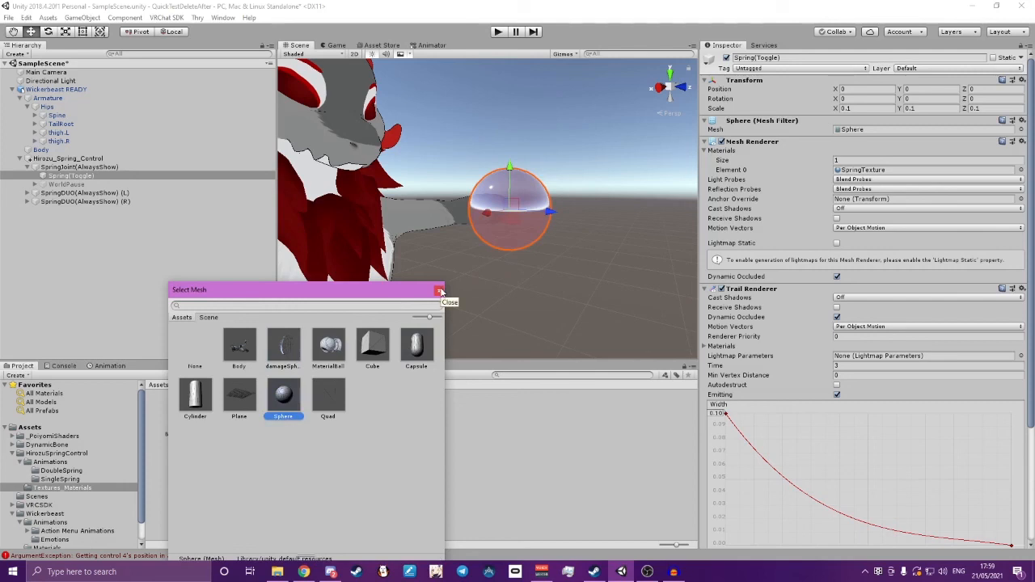
left_click(438, 290)
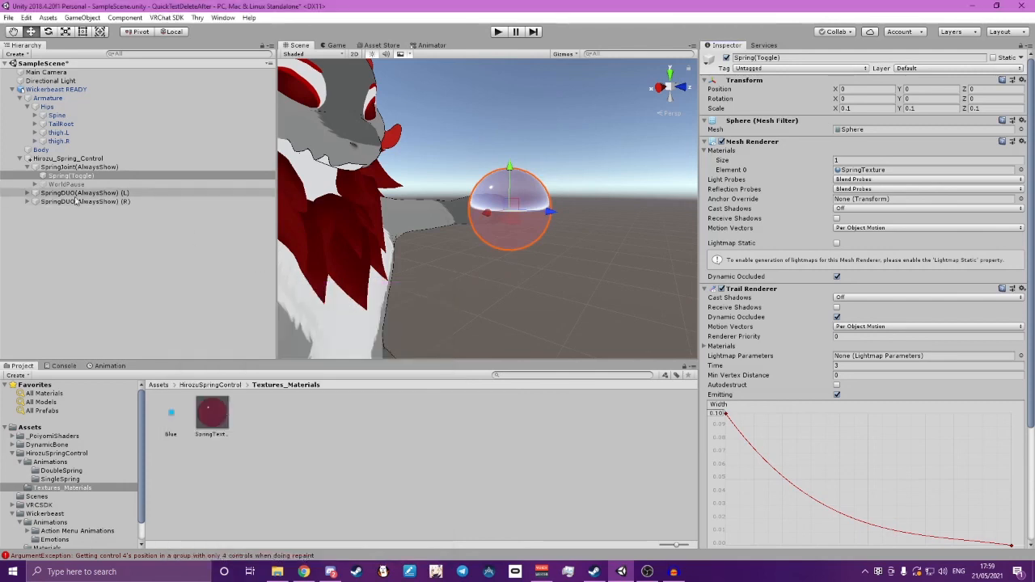
Deactivate SpringJoint's Spring(Toggle) and expand SpringDUO(AlwaysShow) (L) and (R) to inspect their Spring(Toggle) children
left_click(726, 58)
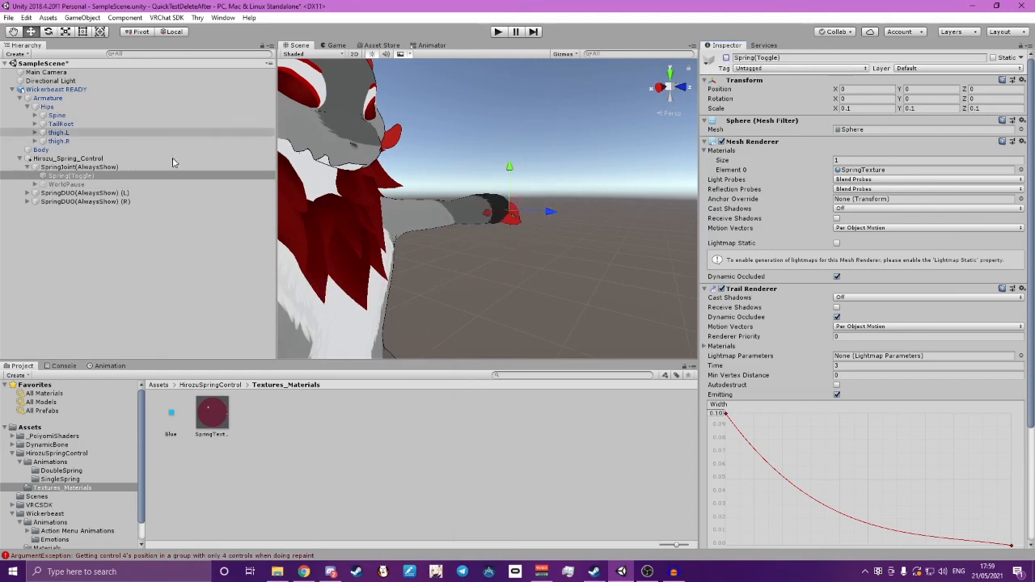
left_click(28, 193)
left_click(28, 219)
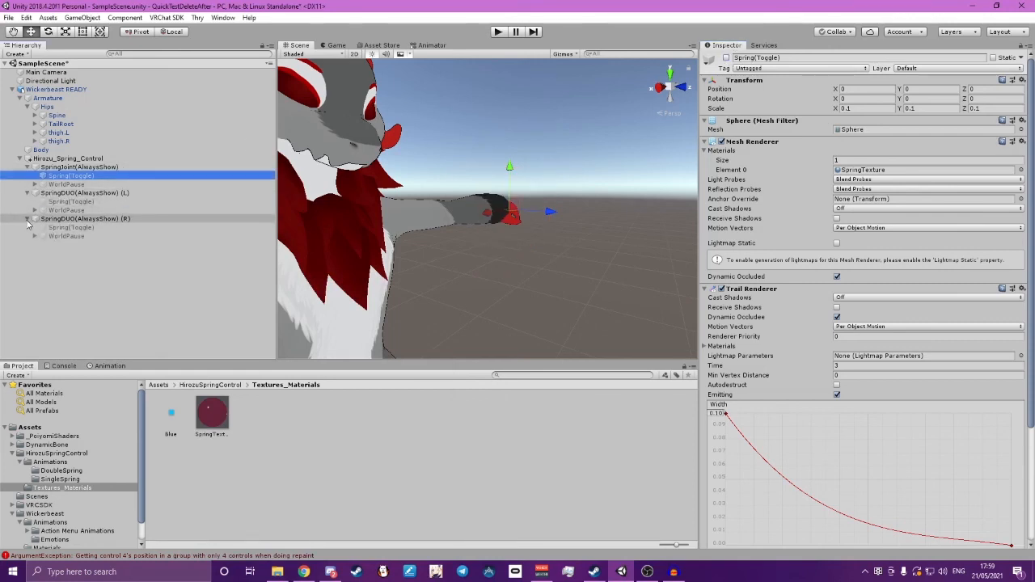
left_click(71, 202)
left_click(72, 228)
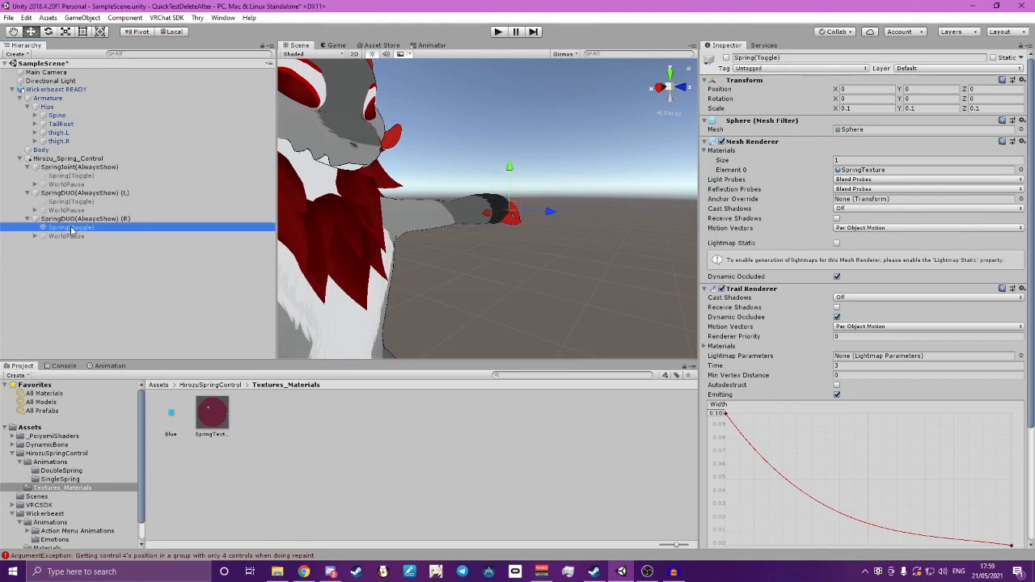
Set the mesh of Spring(Toggle) under SpringJoint(AlwaysShow) to Cylinder
left_click(71, 175)
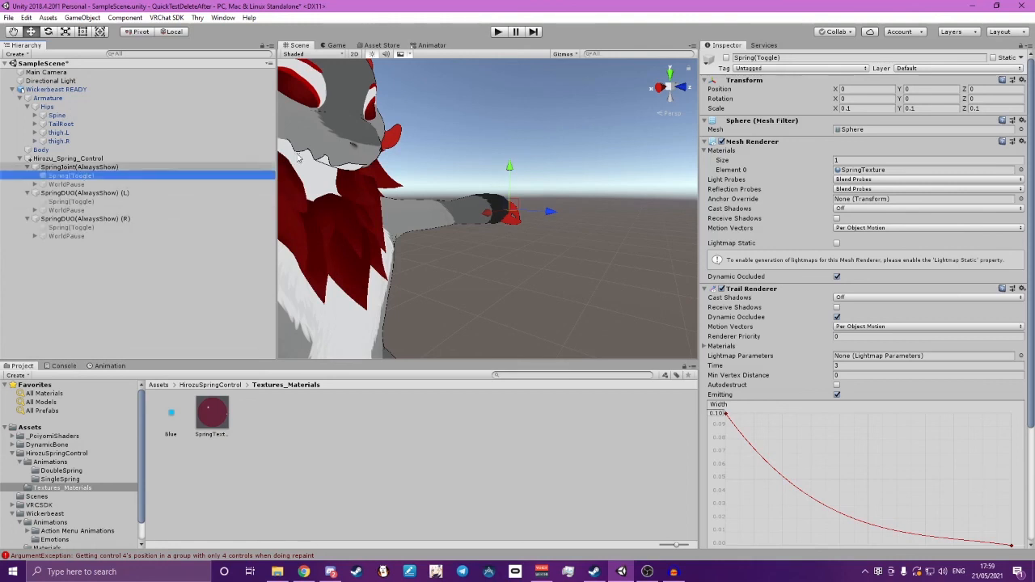
left_click(1021, 130)
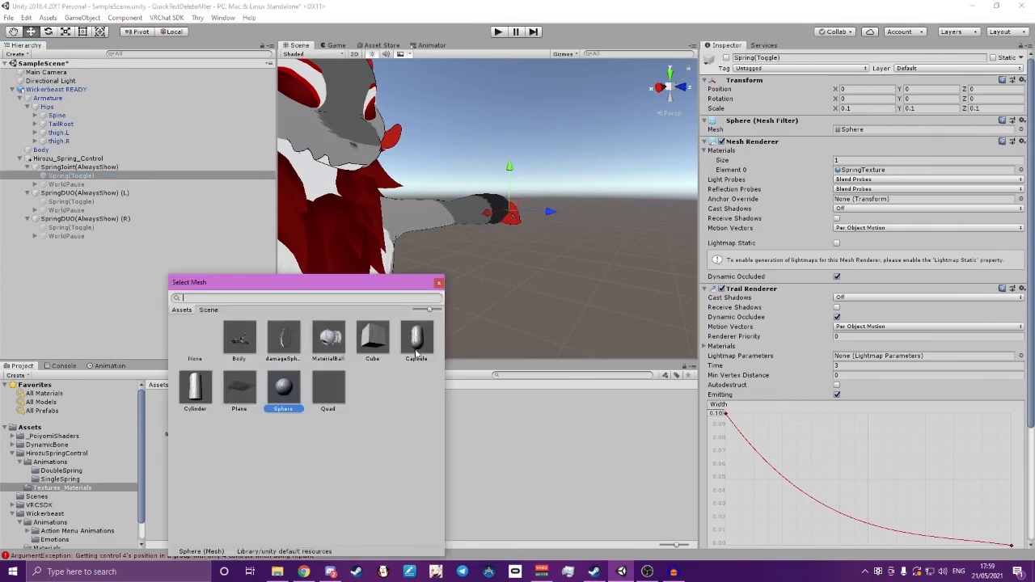
left_click(194, 386)
left_click(437, 283)
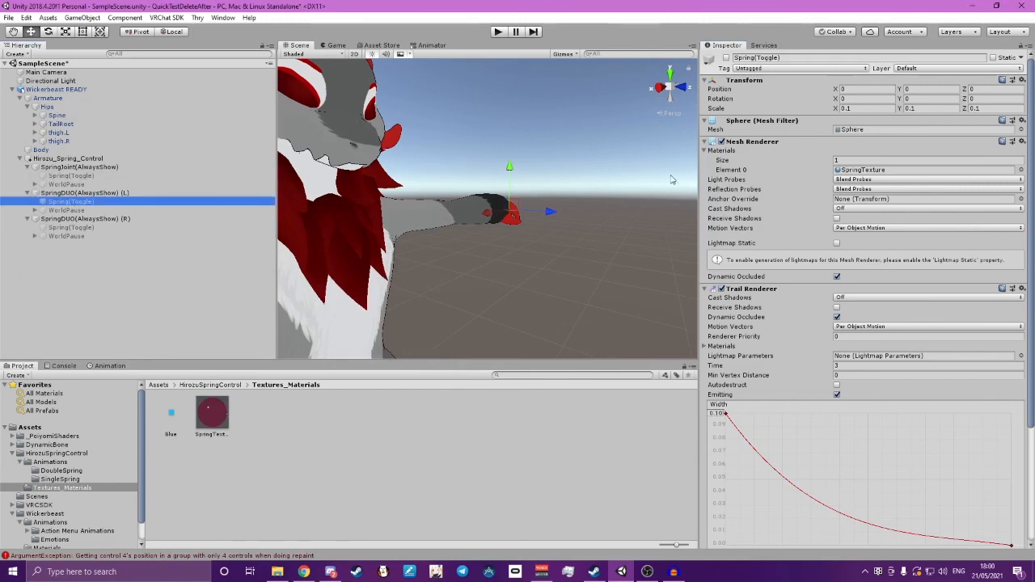
Set the mesh of Spring(Toggle) under both SpringDUO(AlwaysShow) (L) and (R) to Cylinder
left_click(1021, 130)
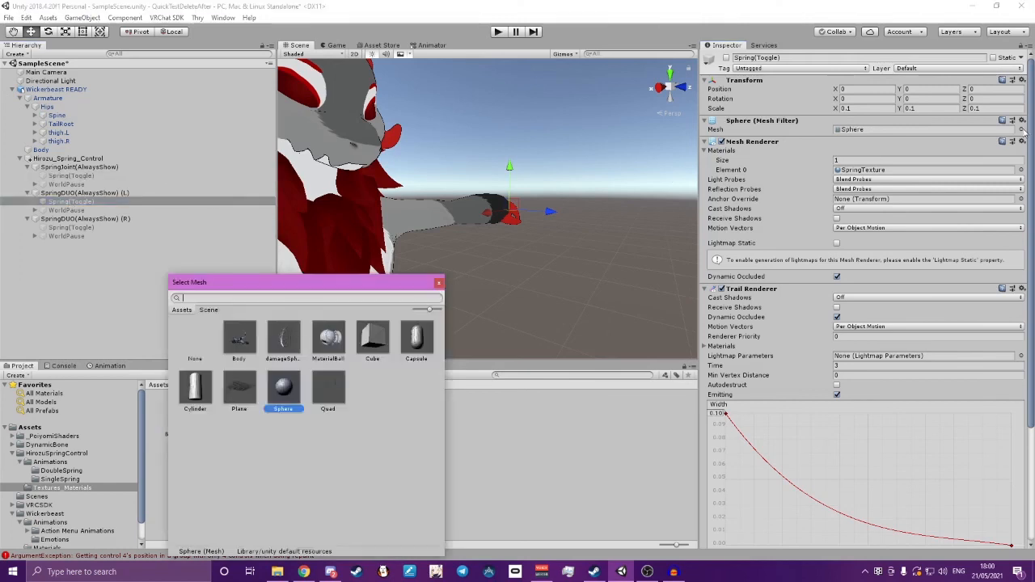
left_click(203, 386)
left_click(80, 228)
left_click(51, 230)
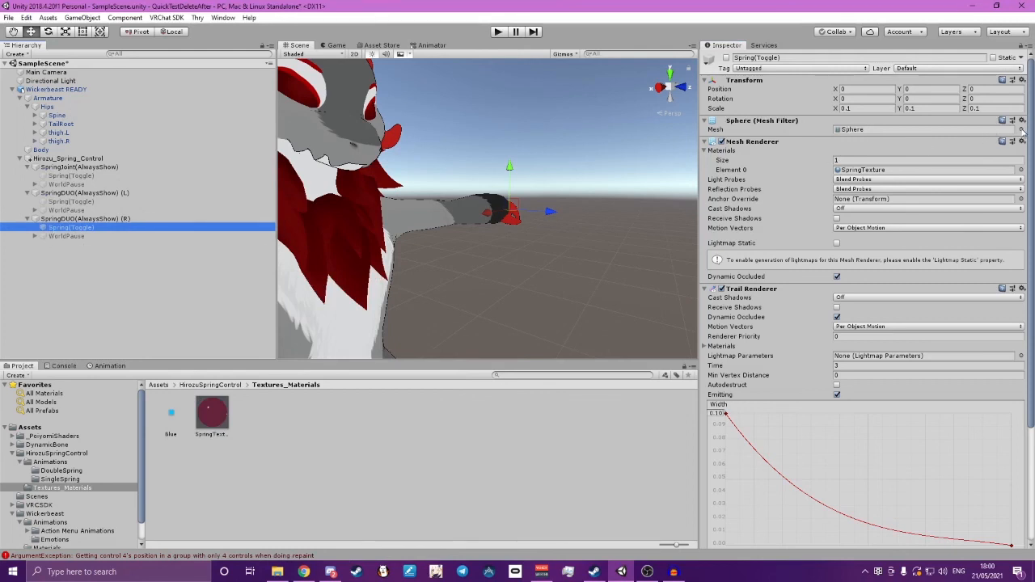
left_click(1020, 130)
left_click(185, 395)
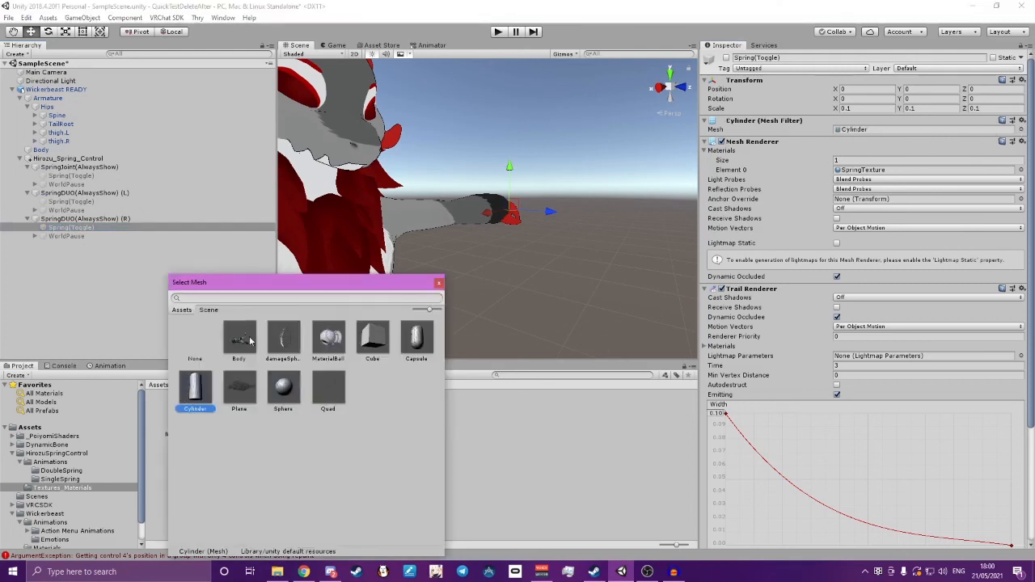
left_click(438, 283)
Expand SpringJoint's WorldPause down to its SpringPause object and set that object's mesh to Cylinder
left_click(35, 186)
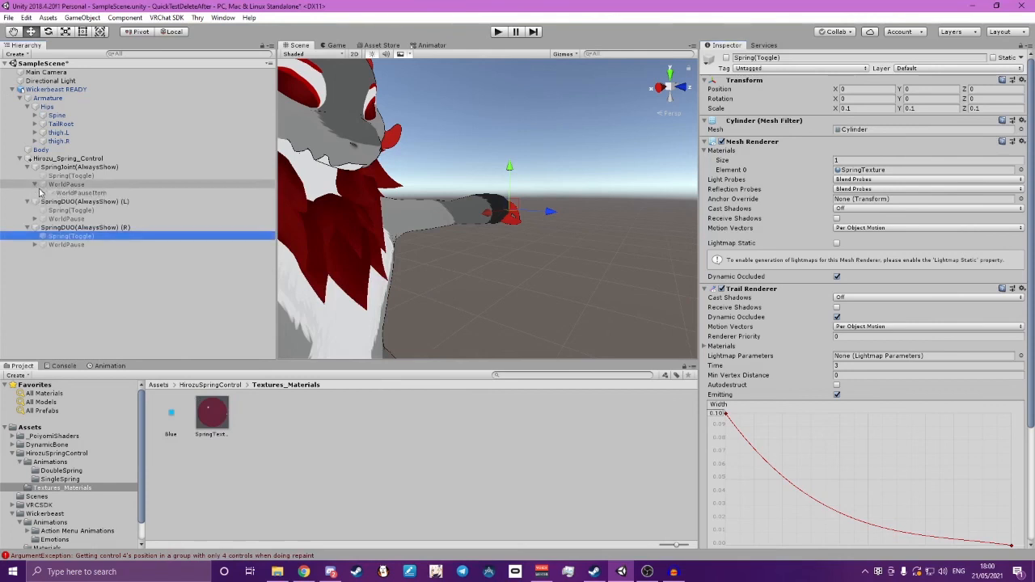
left_click(40, 193)
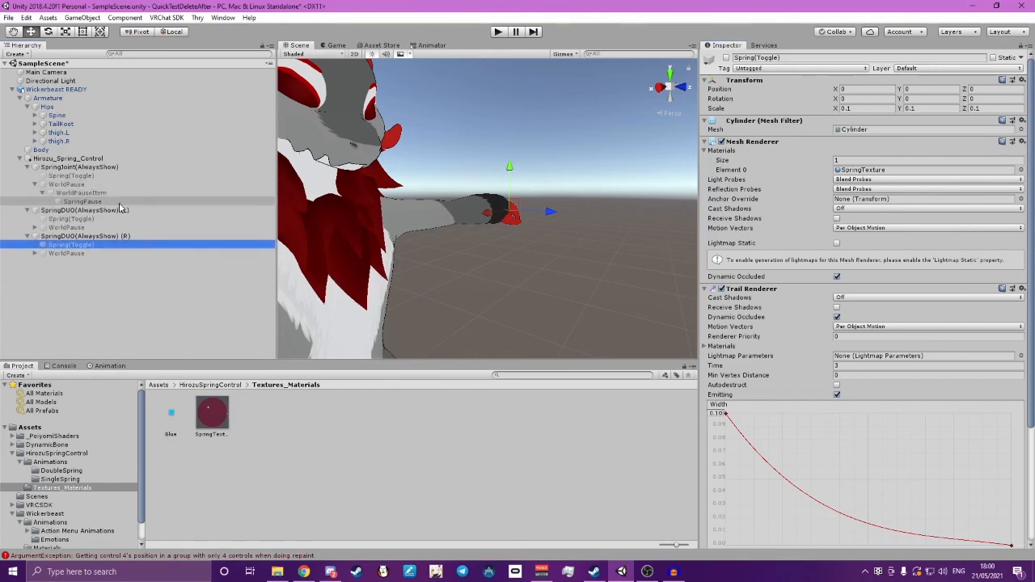
left_click(80, 201)
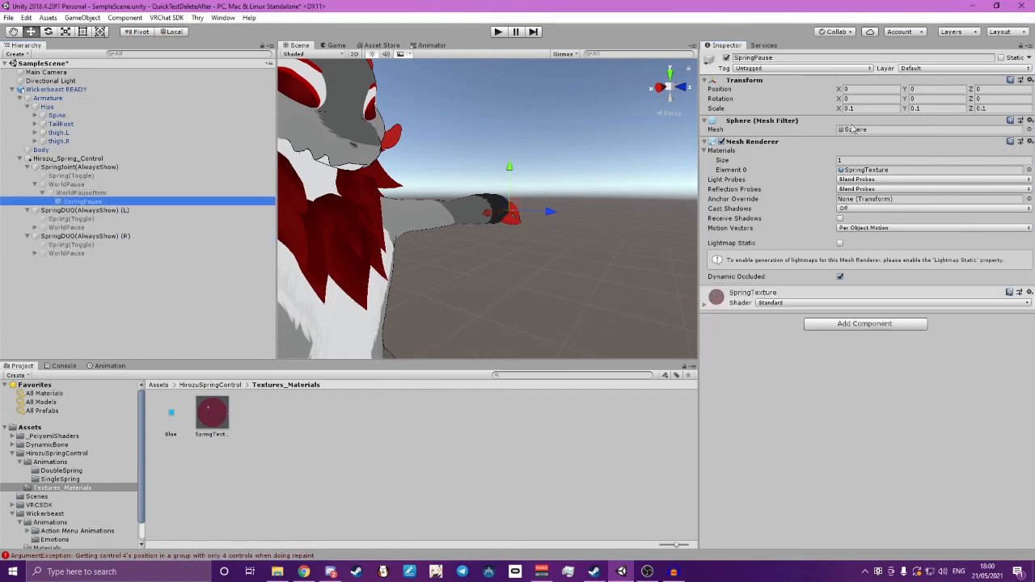
left_click(1030, 130)
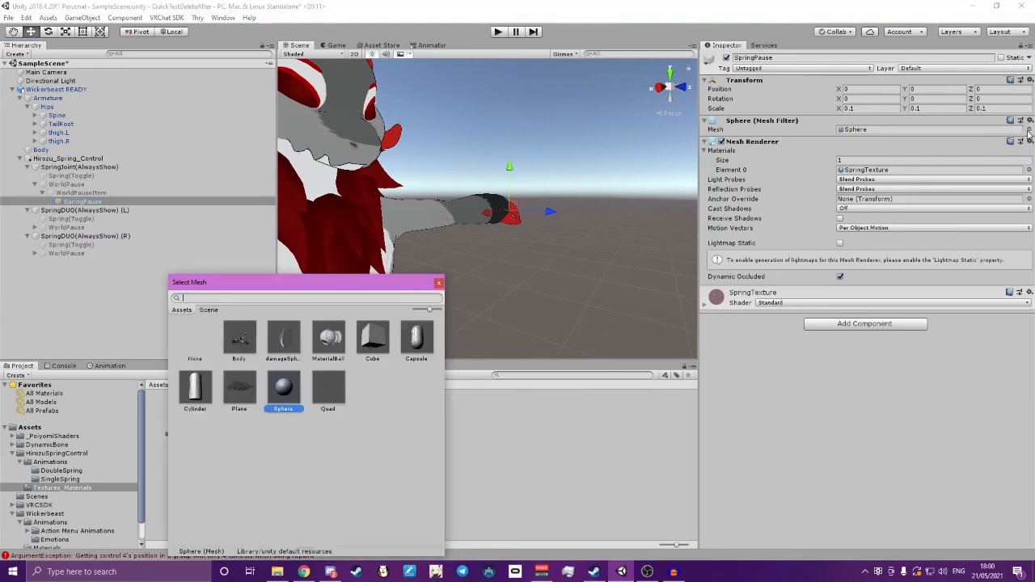
left_click(195, 391)
left_click(438, 282)
Expand WorldPause under SpringDUO(AlwaysShow) (L) and set its SpringPause object's mesh to Cylinder
left_click(35, 227)
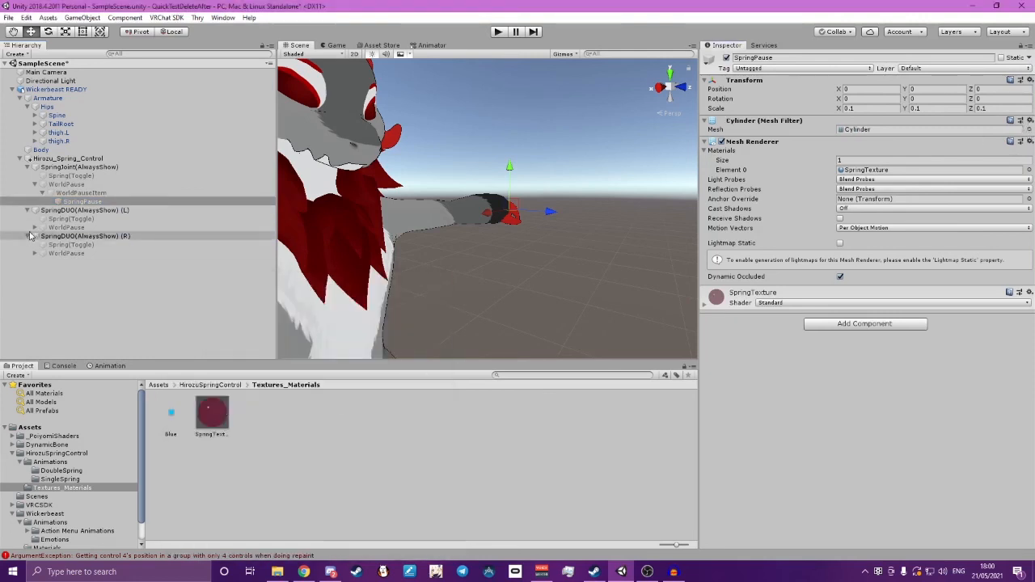
left_click(42, 236)
left_click(80, 244)
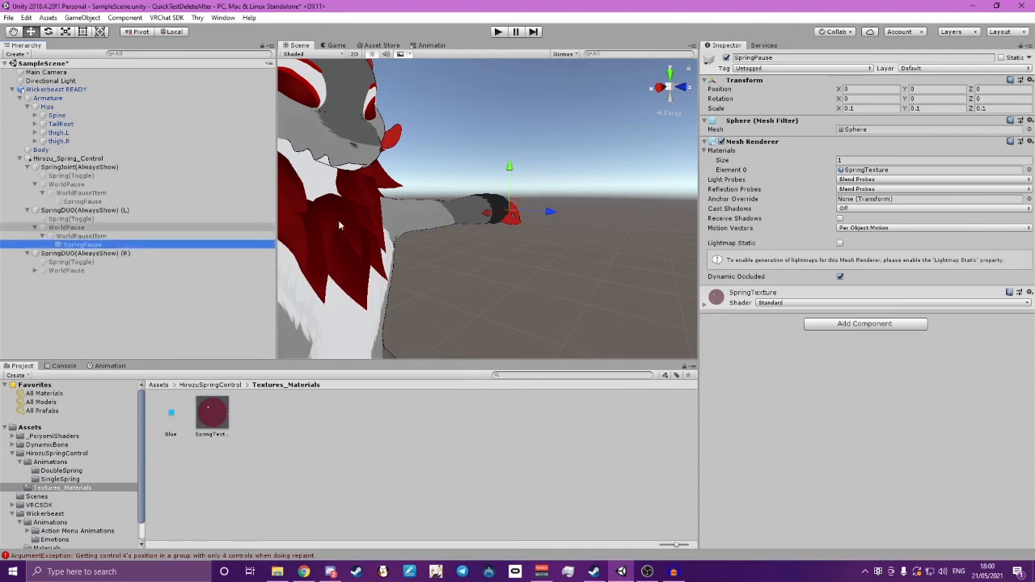
left_click(1029, 130)
left_click(195, 391)
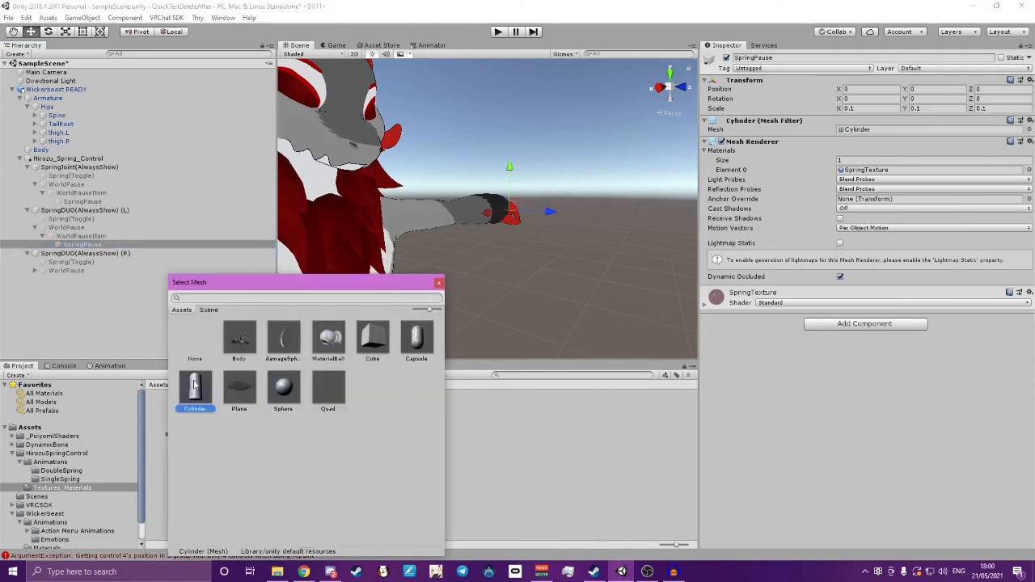
left_click(439, 283)
Expand WorldPause under SpringDUO(AlwaysShow) (R) and set its SpringPause object's mesh to Cylinder
left_click(35, 270)
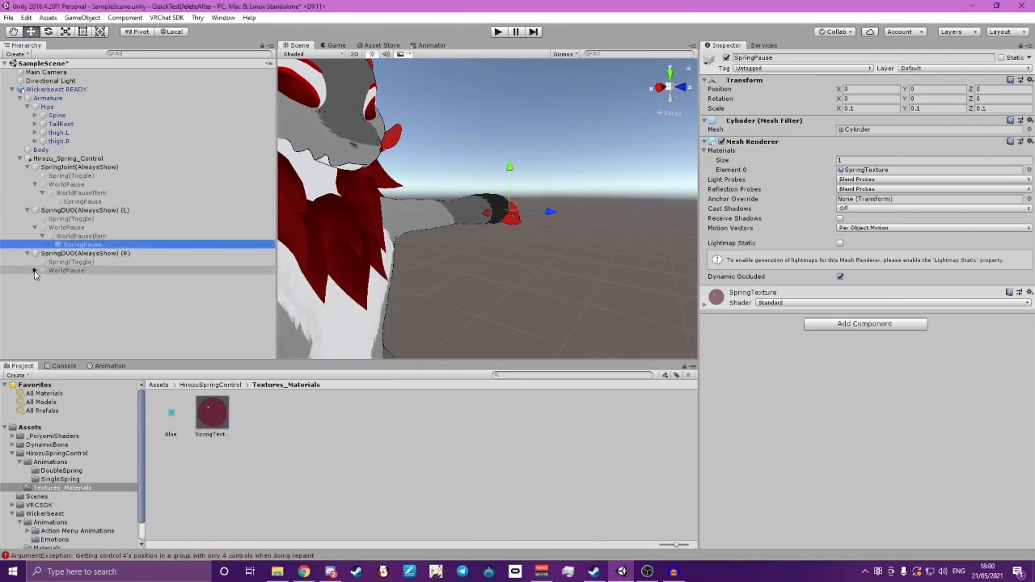
left_click(43, 279)
left_click(68, 289)
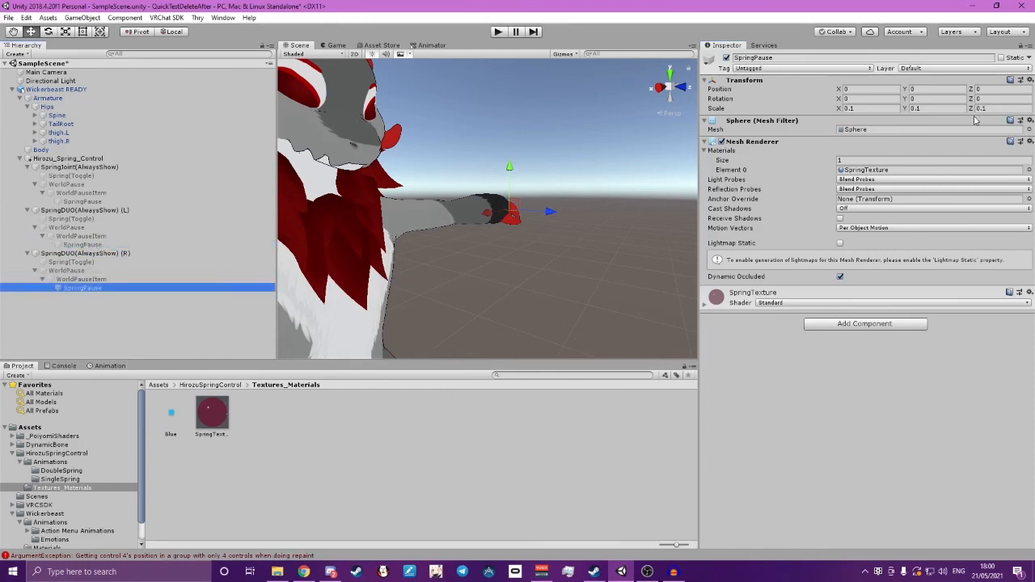
left_click(1029, 128)
left_click(194, 391)
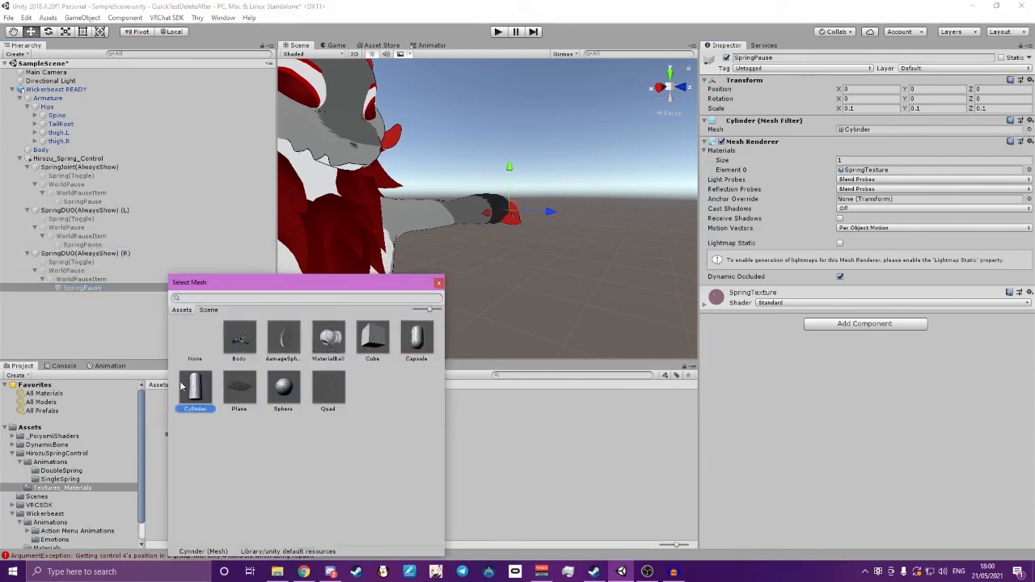
left_click(441, 283)
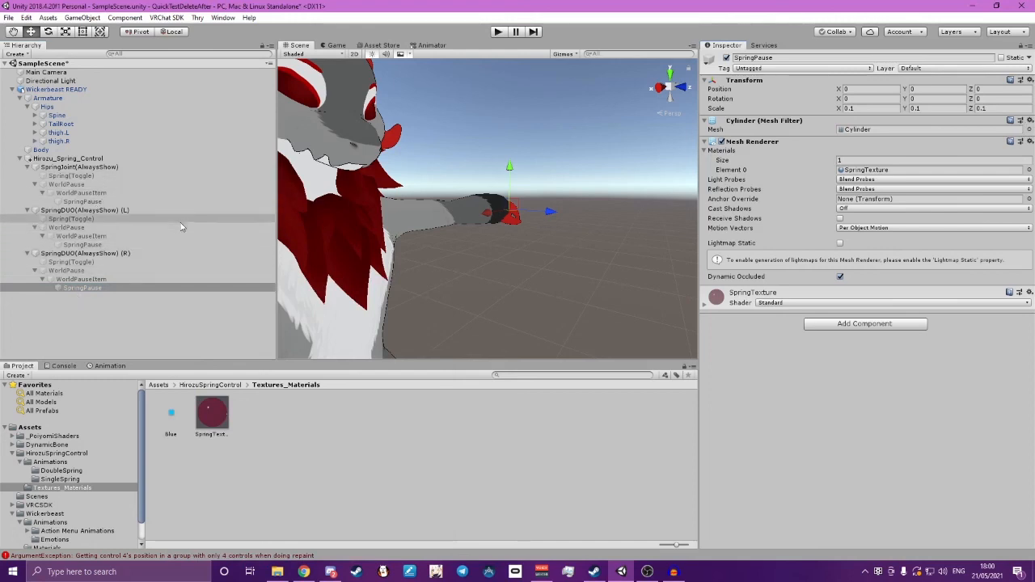
scroll(550, 201, "down", 6)
right_click_drag(624, 201, 546, 219)
scroll(550, 202, "down", 5)
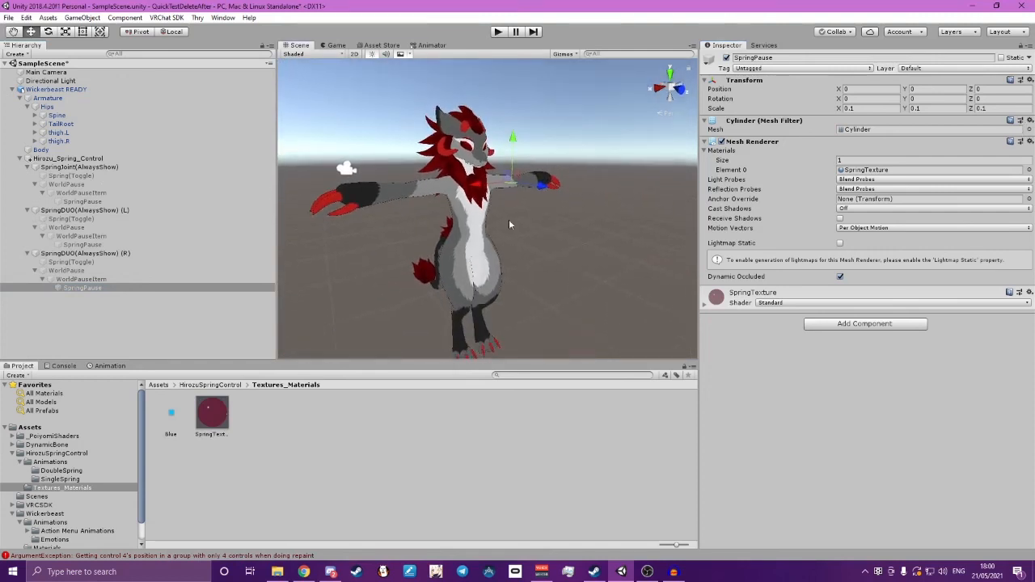